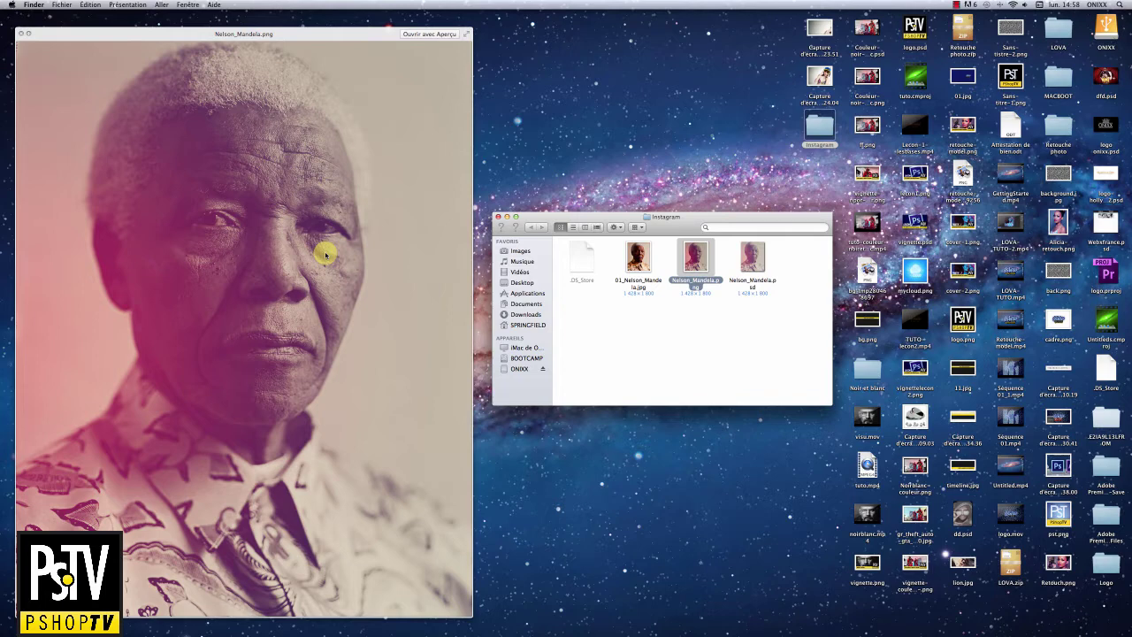
Close the image preview and open 01_Nelson_Mandela.jpg from the Instagram folder in Photoshop
key(space)
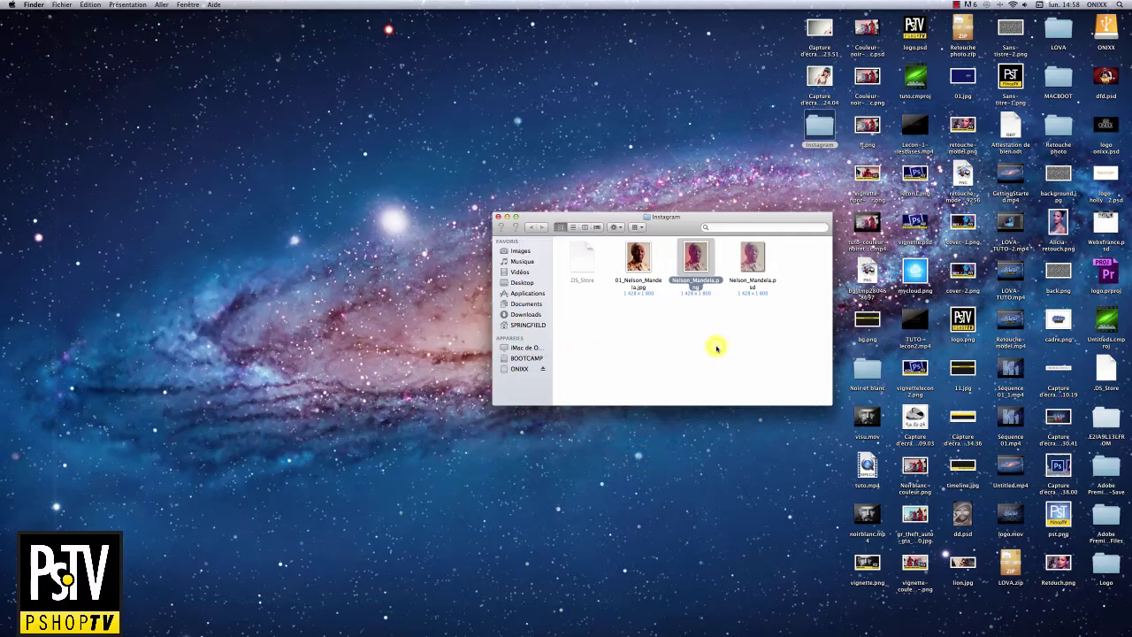
click(675, 320)
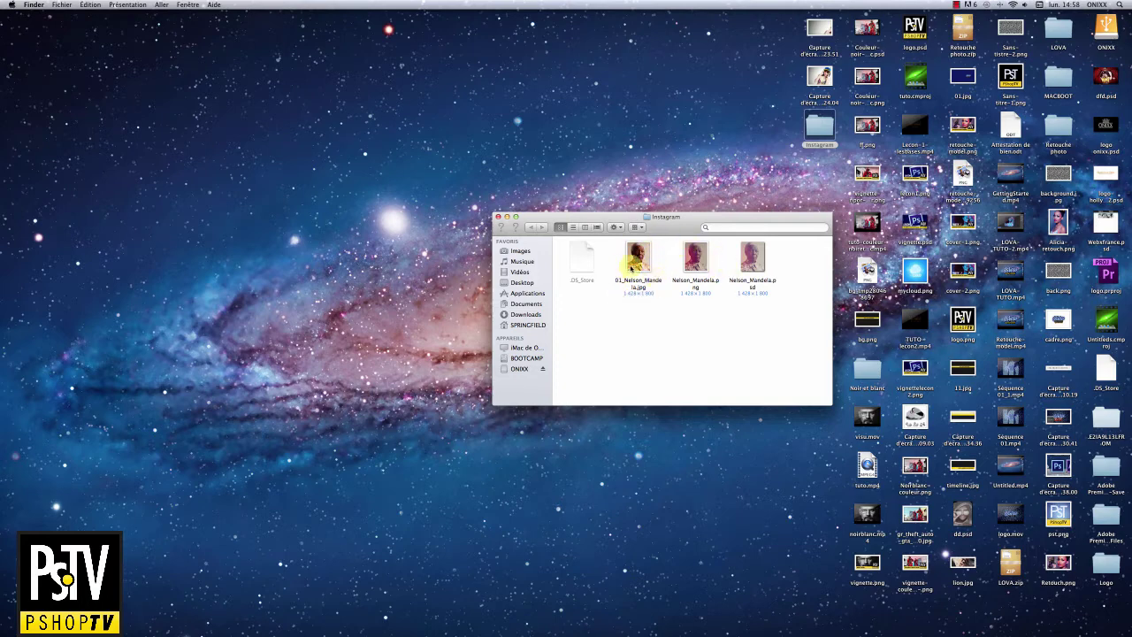
click(645, 256)
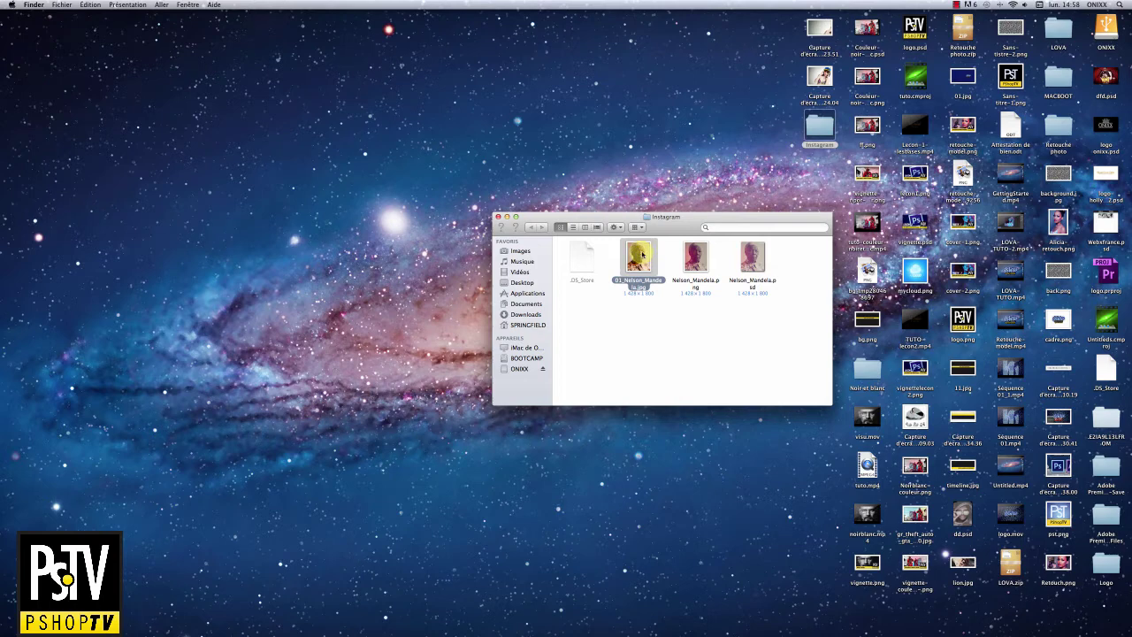
drag(641, 255, 572, 617)
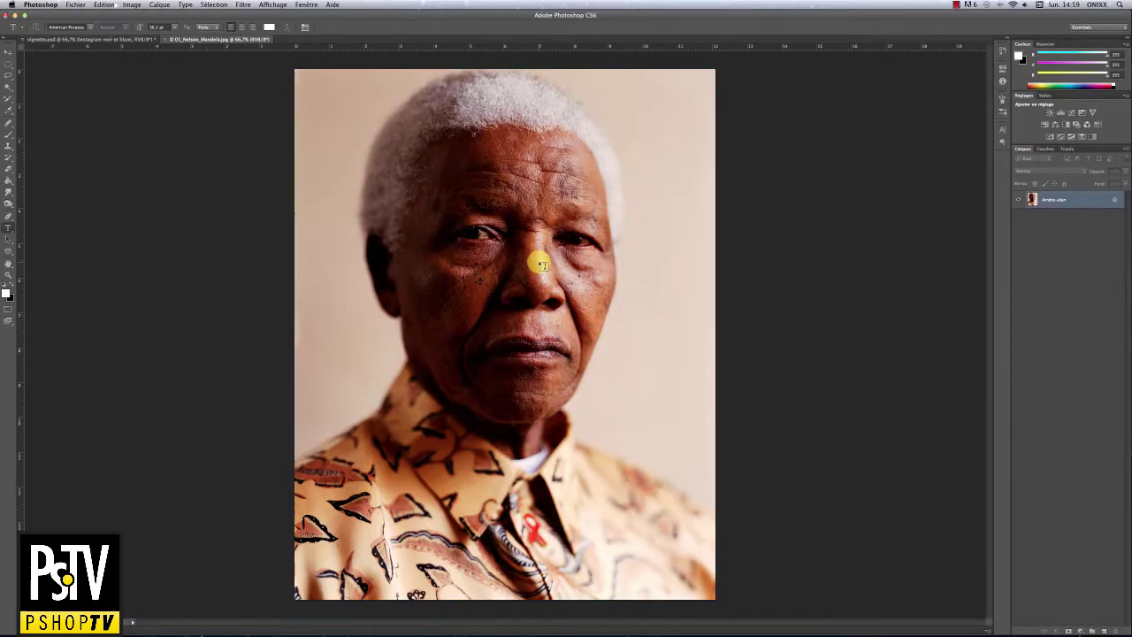
Convert the background of the portrait into an editable layer and rename it Mandela
click(10, 51)
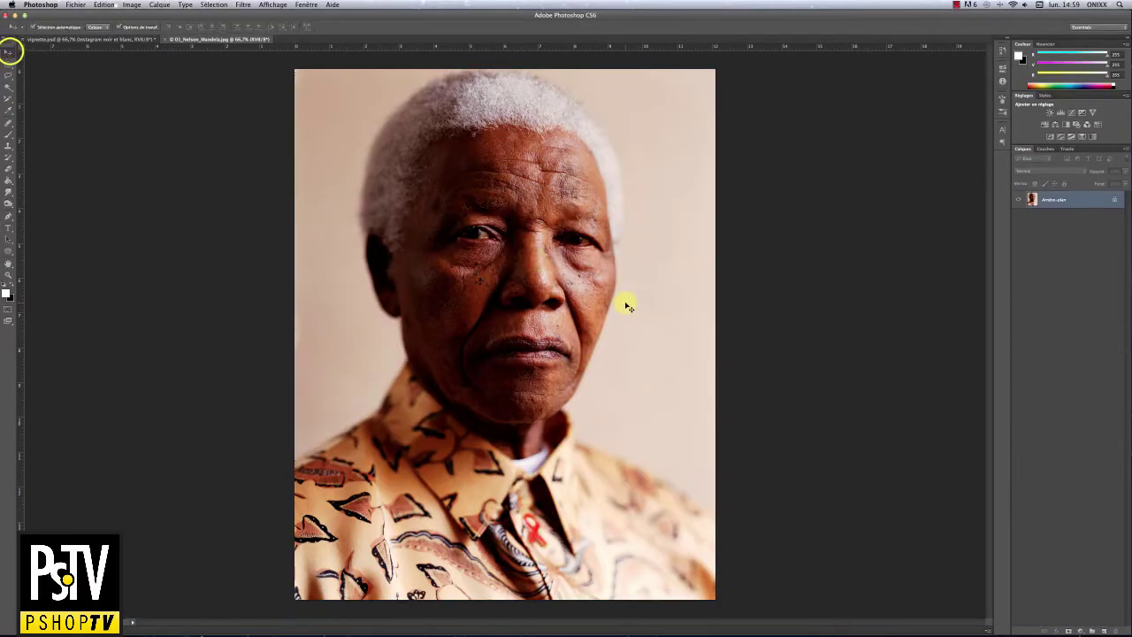
double_click(1081, 203)
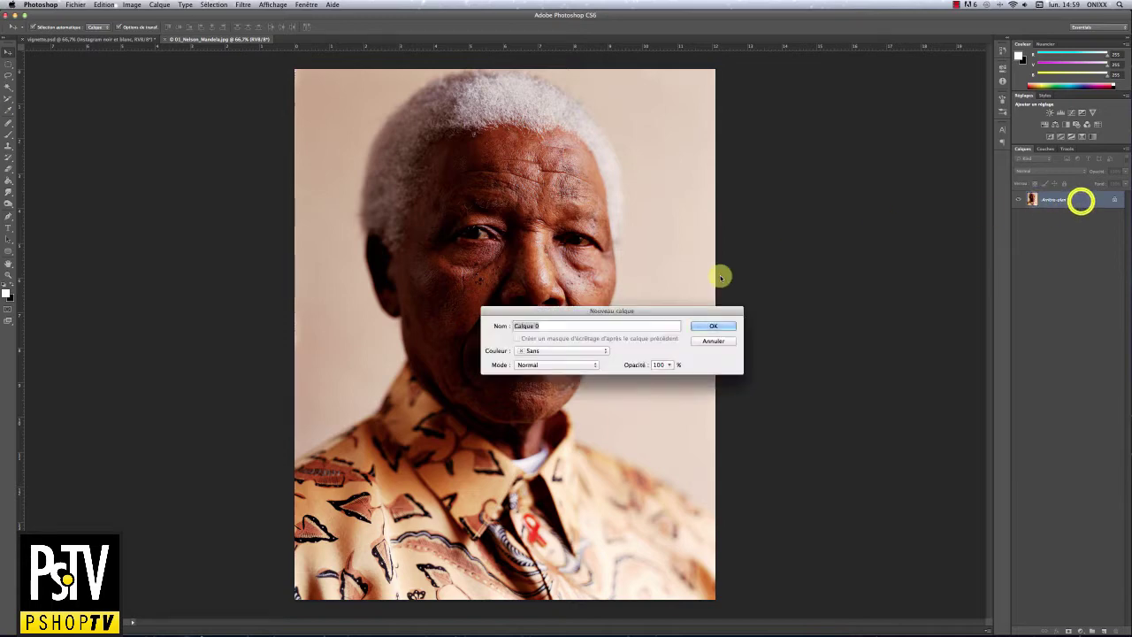
click(714, 327)
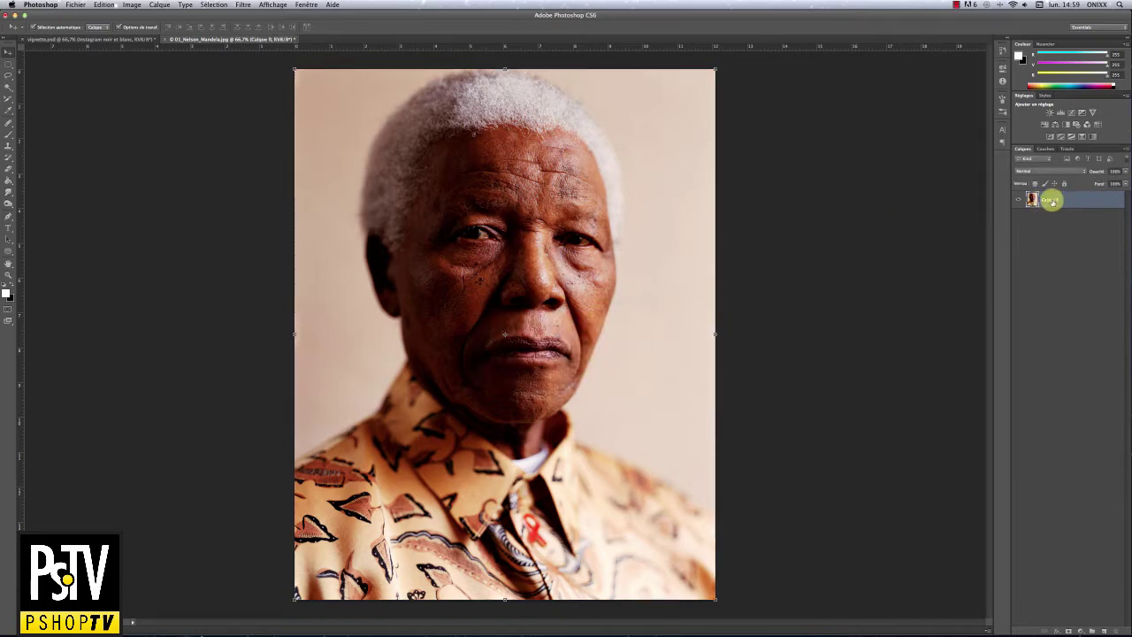
double_click(1052, 202)
text(Mandela)
key(Return)
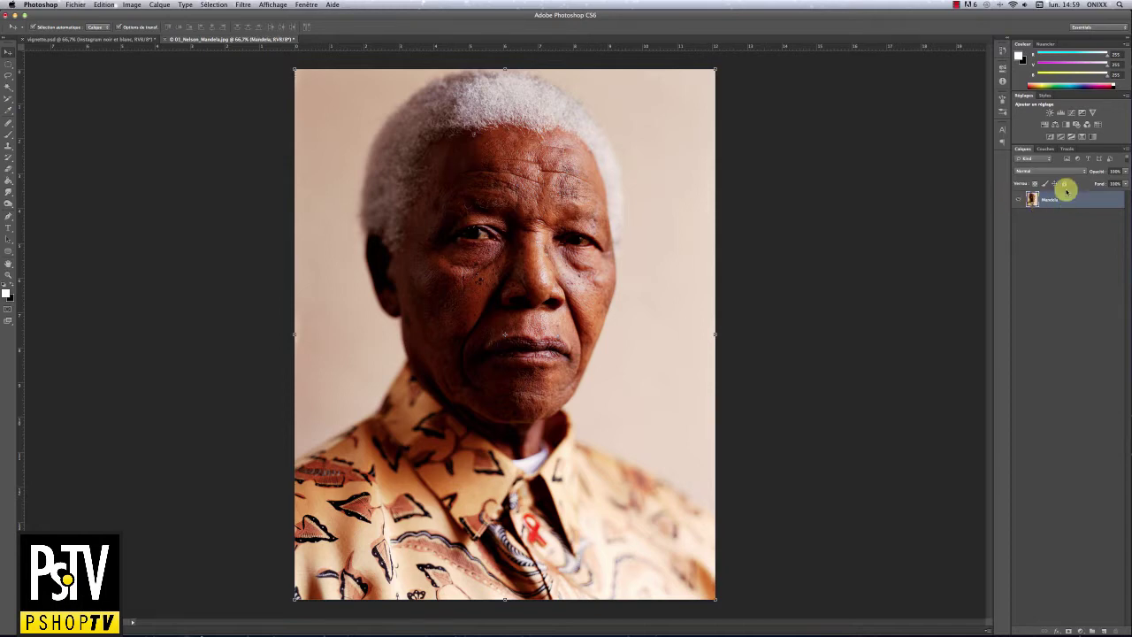
Duplicate the Mandela layer and rename the copy Renforcement
key(super+j)
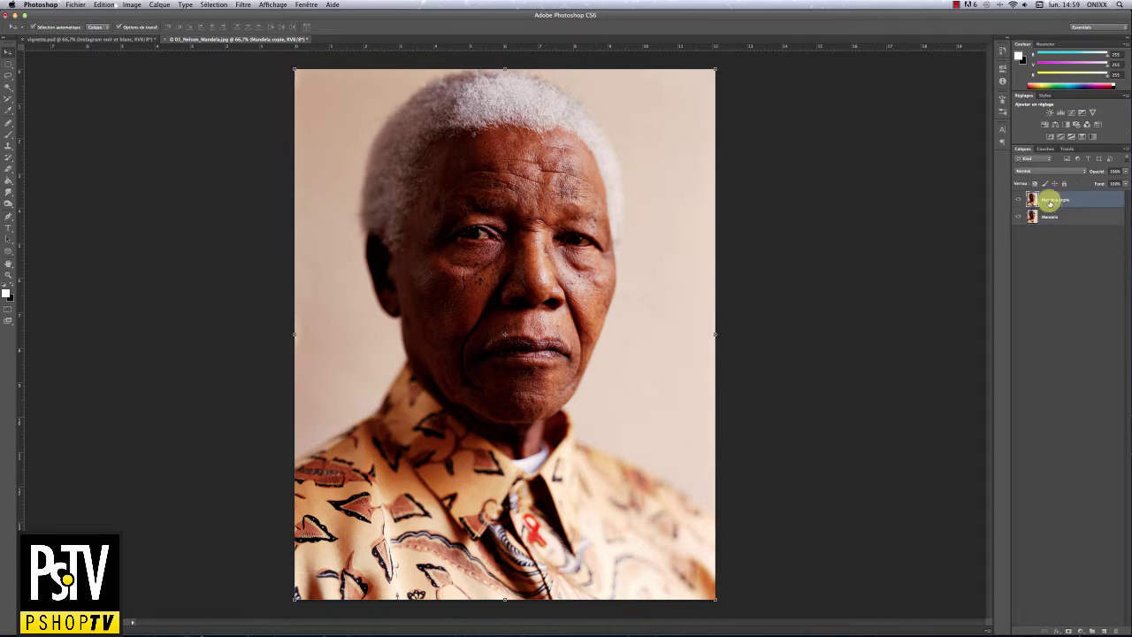
double_click(1054, 200)
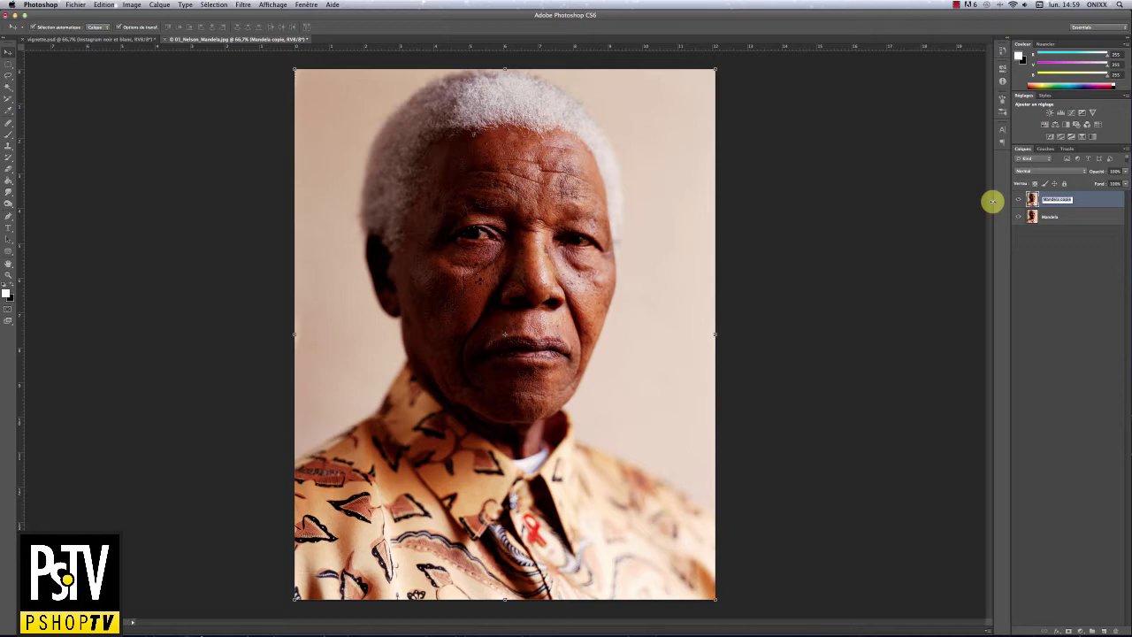
text(C)
key(Return)
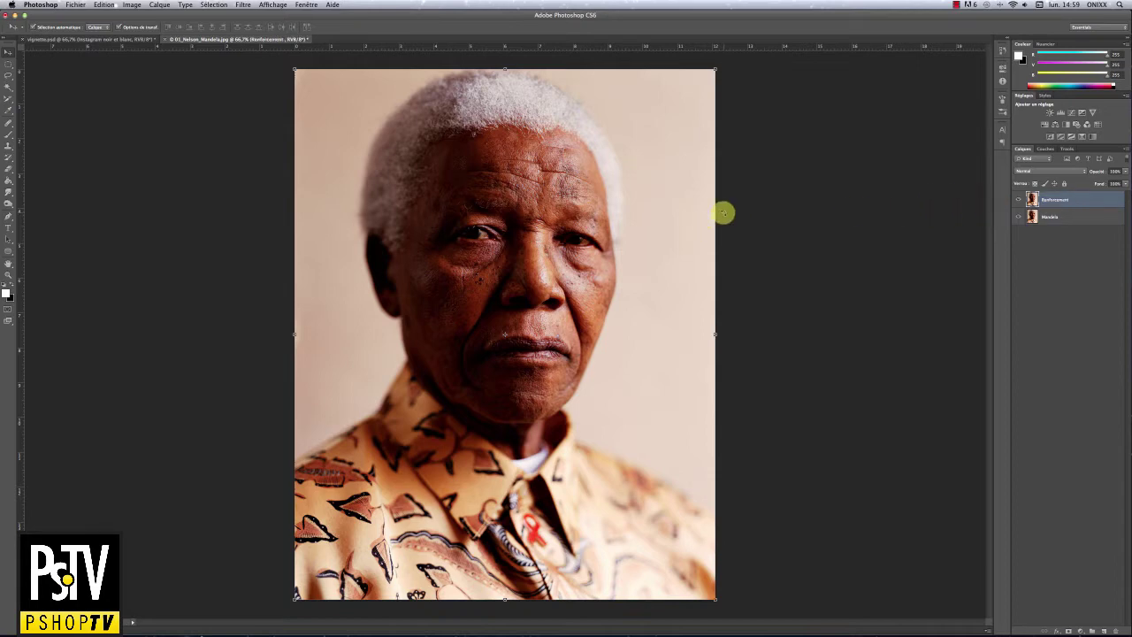
Open the Netteté optimisée sharpening filter for the Renforcement layer with the face enlarged
key(super+plus)
key(super+plus)
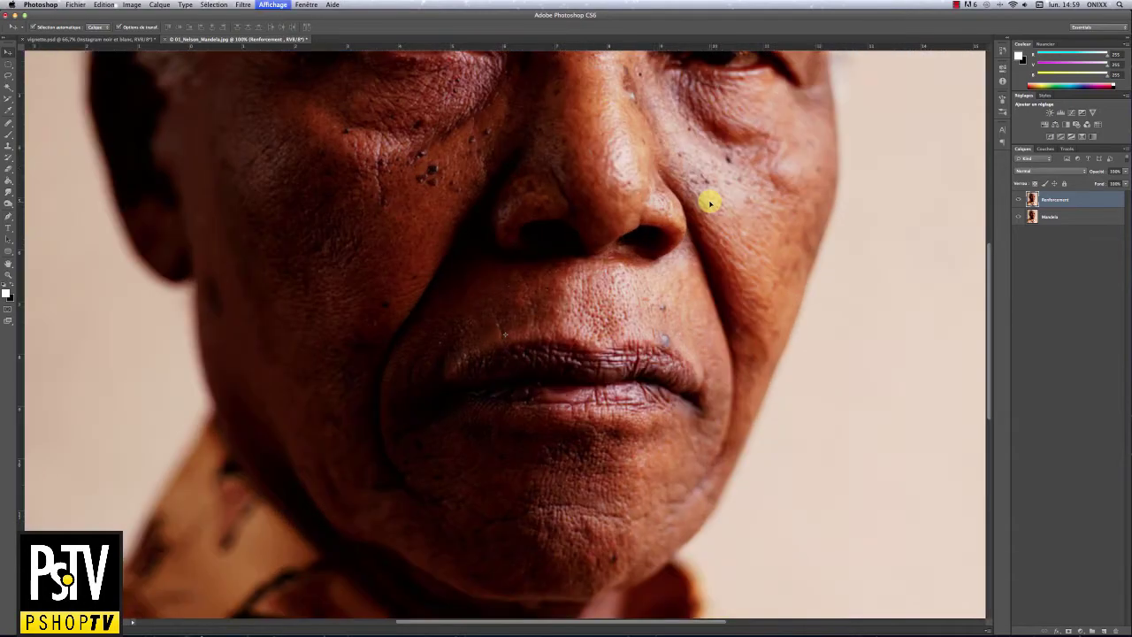
key(super+plus)
scroll(715, 288, up, 10)
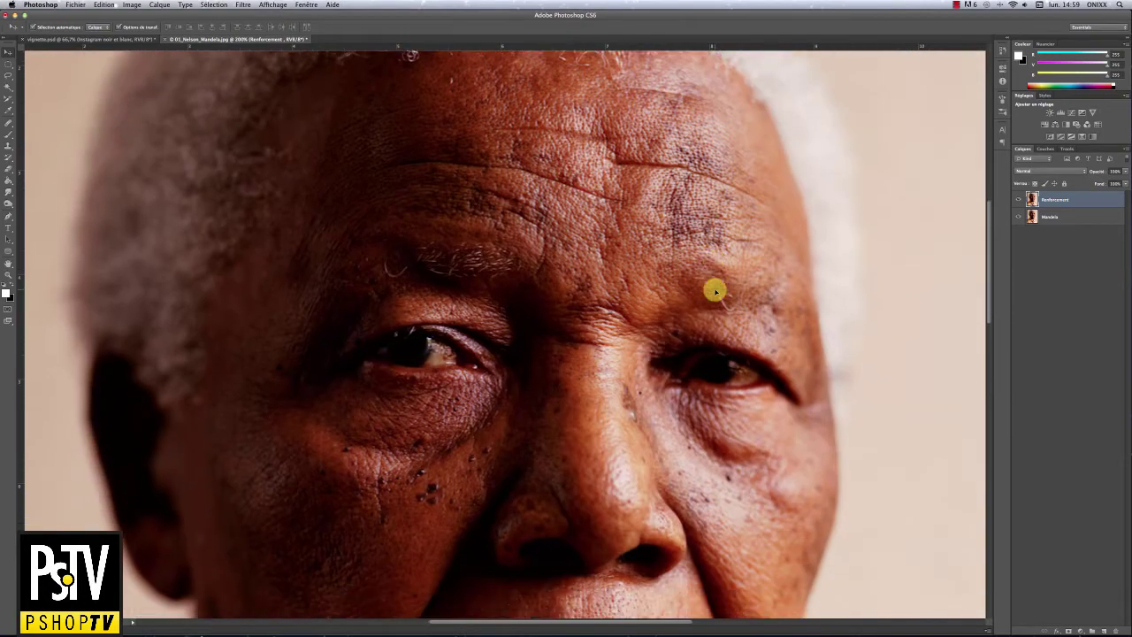
scroll(715, 291, down, 8)
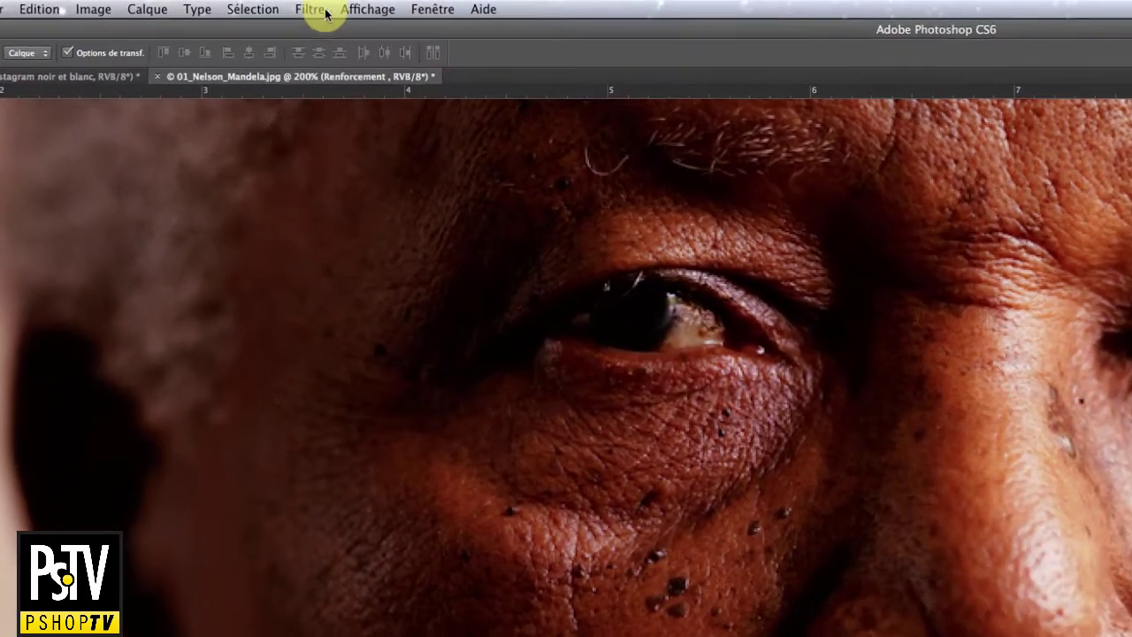
click(241, 5)
mouse_move(354, 321)
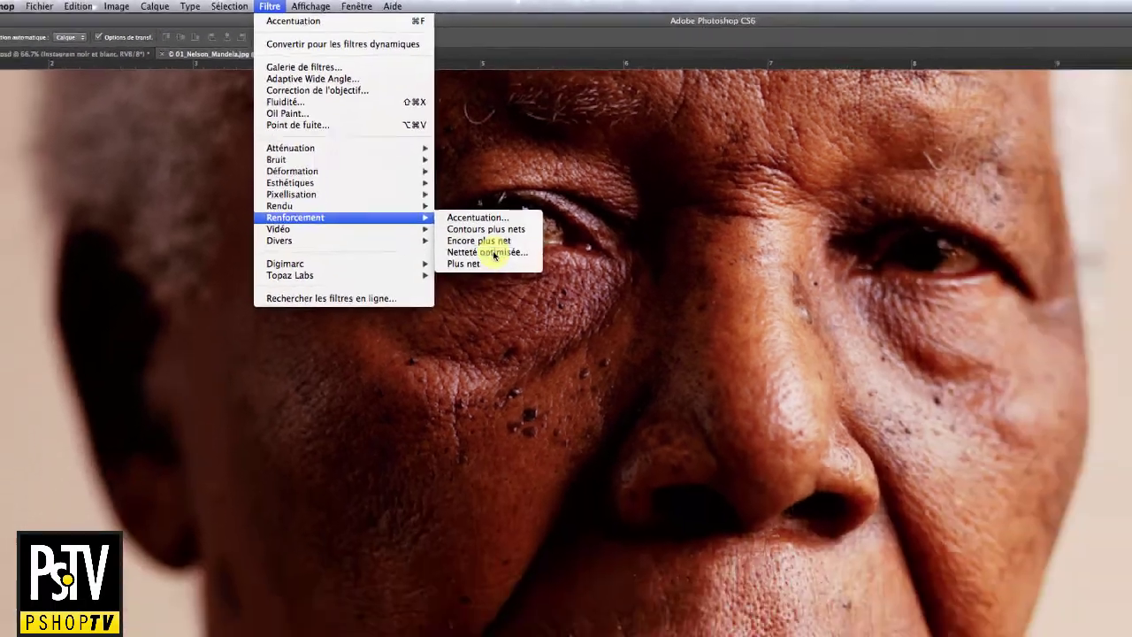
click(638, 365)
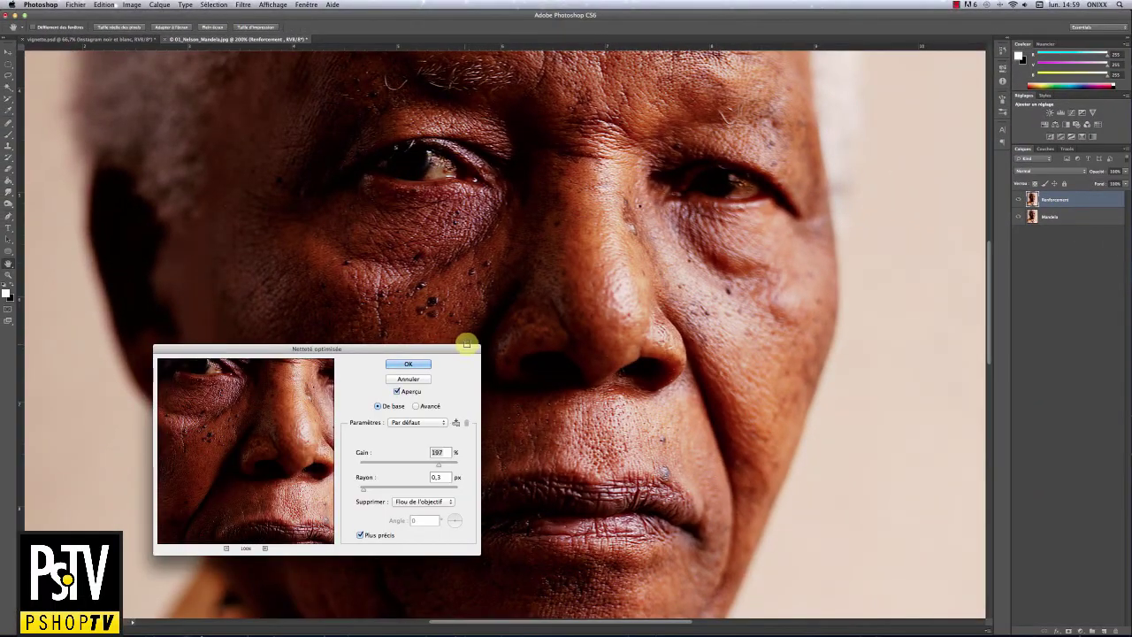
Sharpen the Renforcement layer with a gain of 131 % and a radius of 0,7 px in Netteté optimisée
key(super+minus)
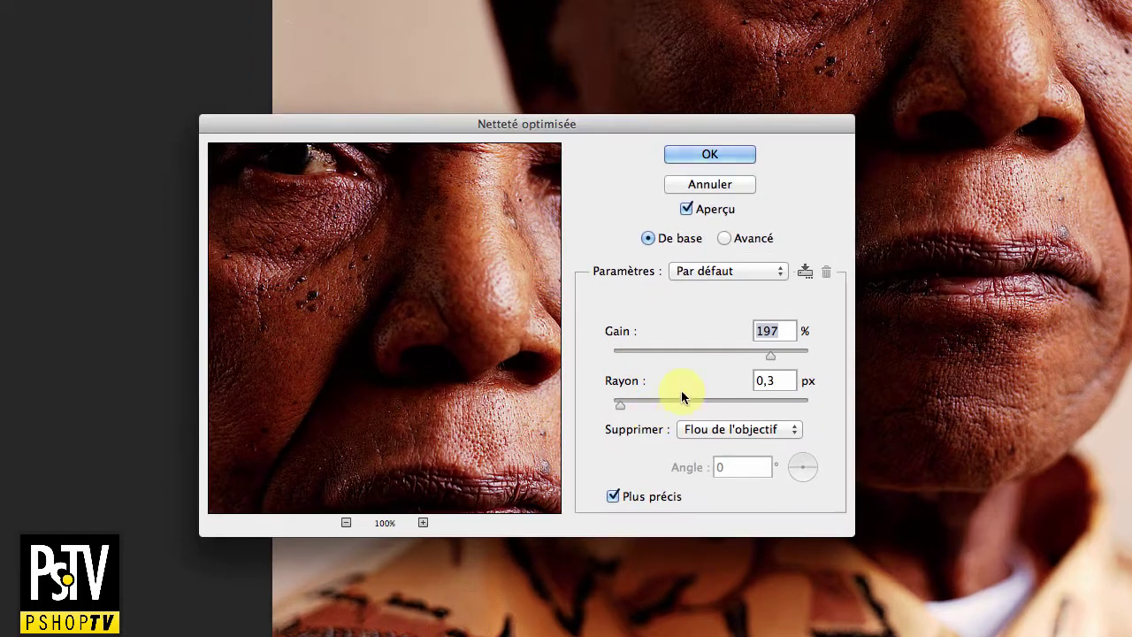
click(732, 354)
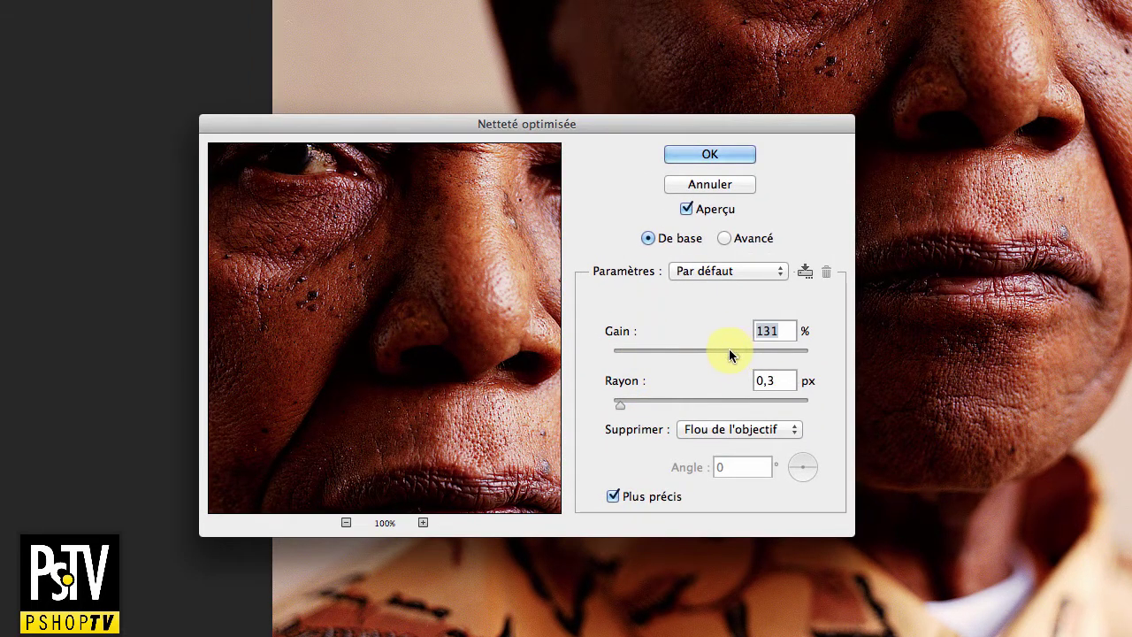
click(632, 400)
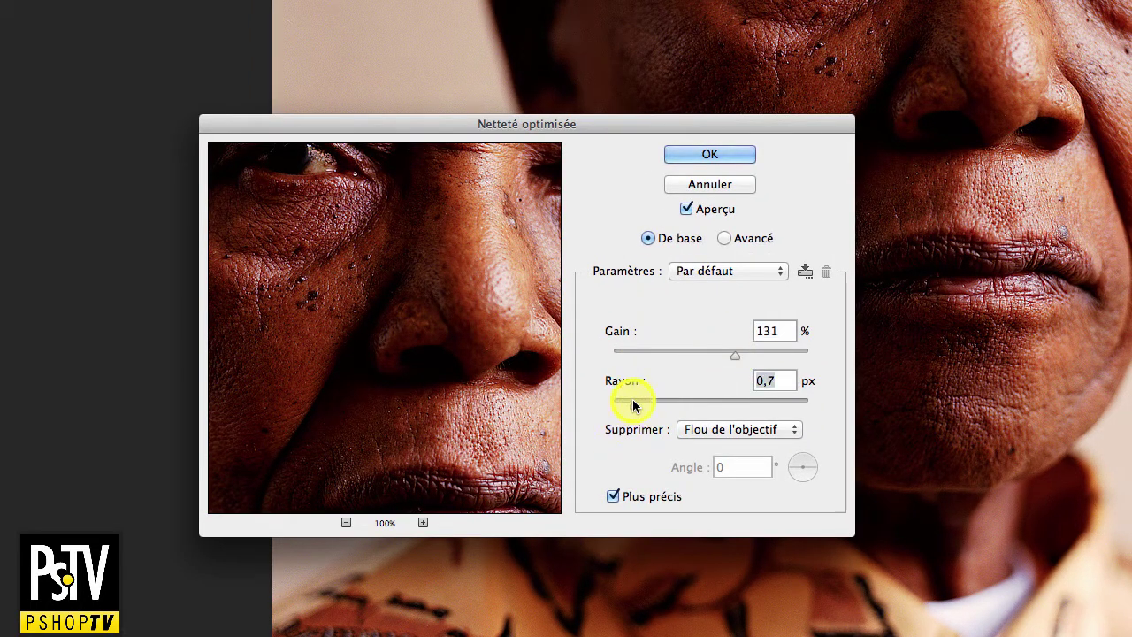
super+click(889, 268)
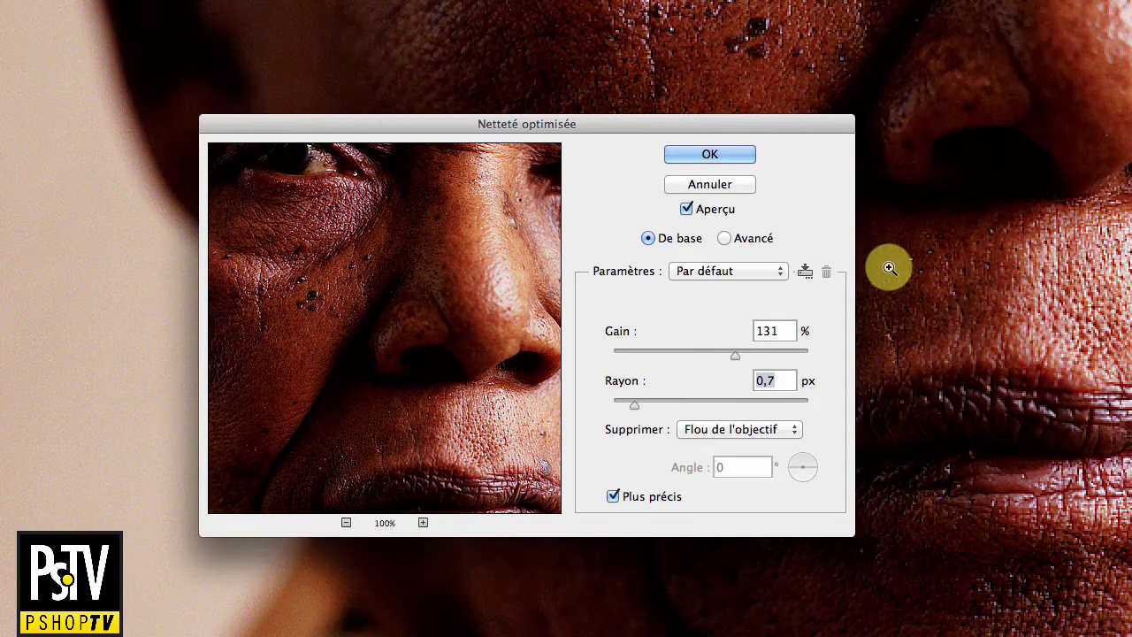
alt+super+click(890, 268)
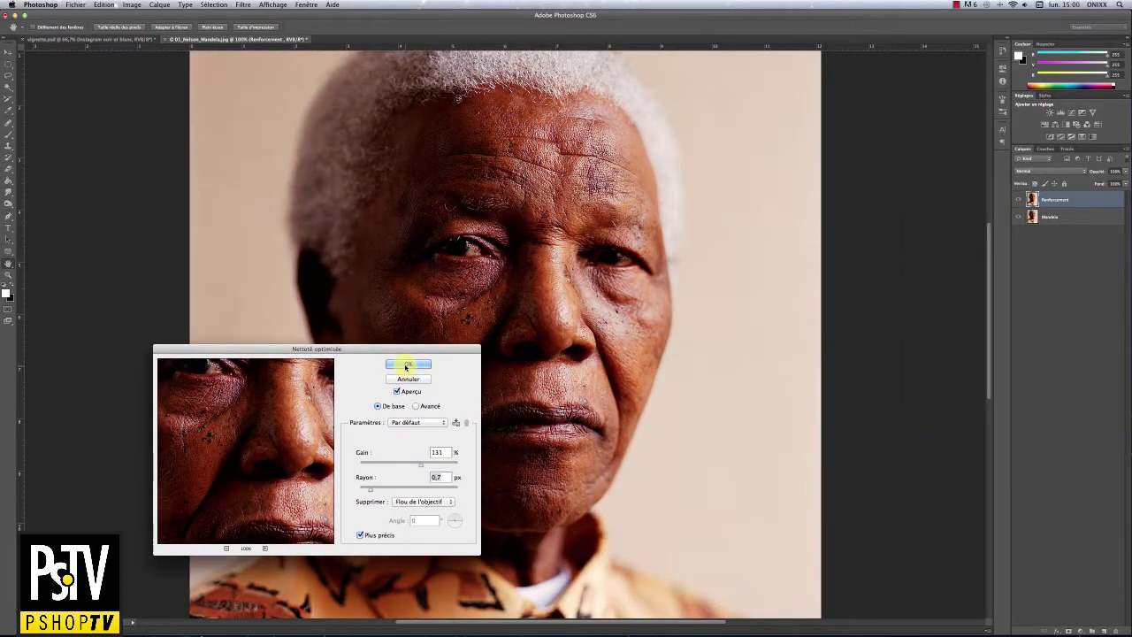
click(406, 366)
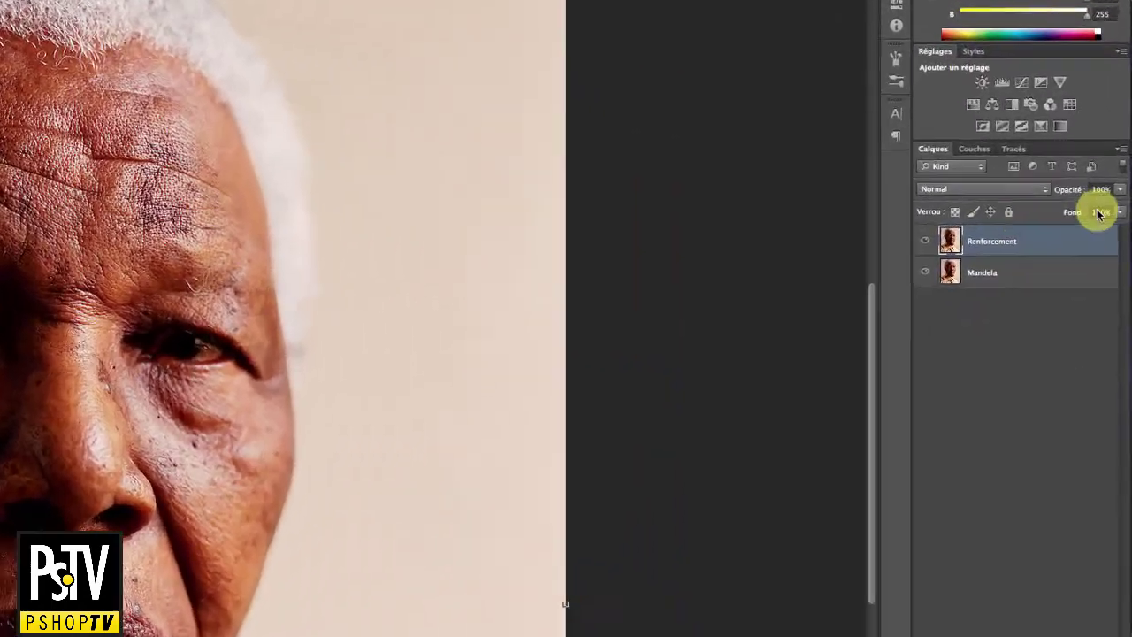
Lower the opacity of the Renforcement layer to soften the sharpening and keep that layer selected
click(1100, 189)
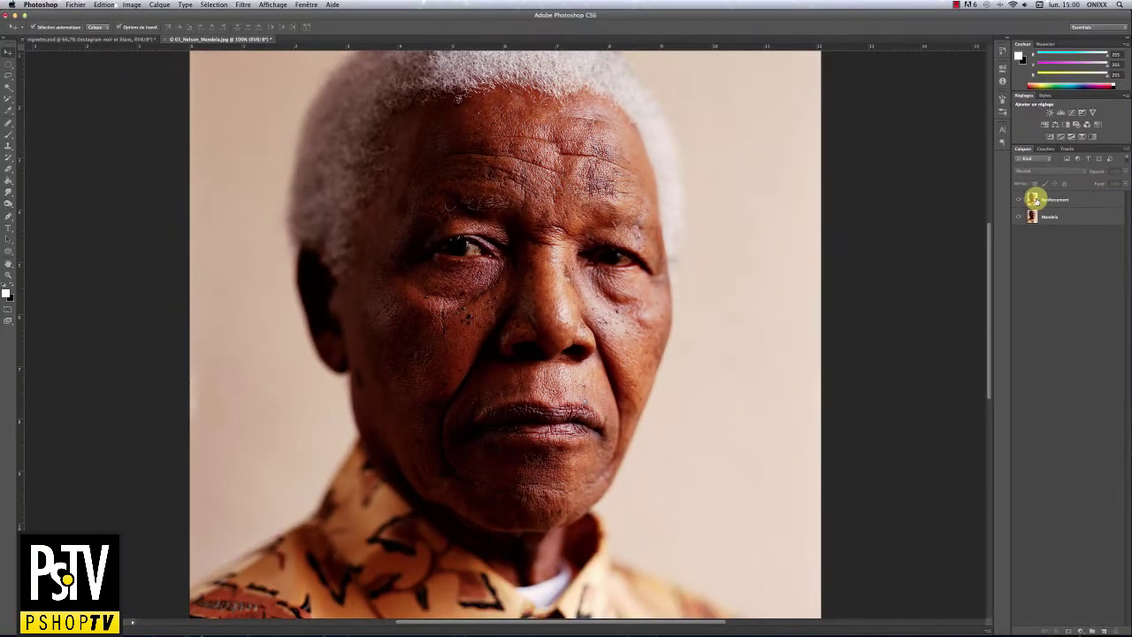
click(1021, 203)
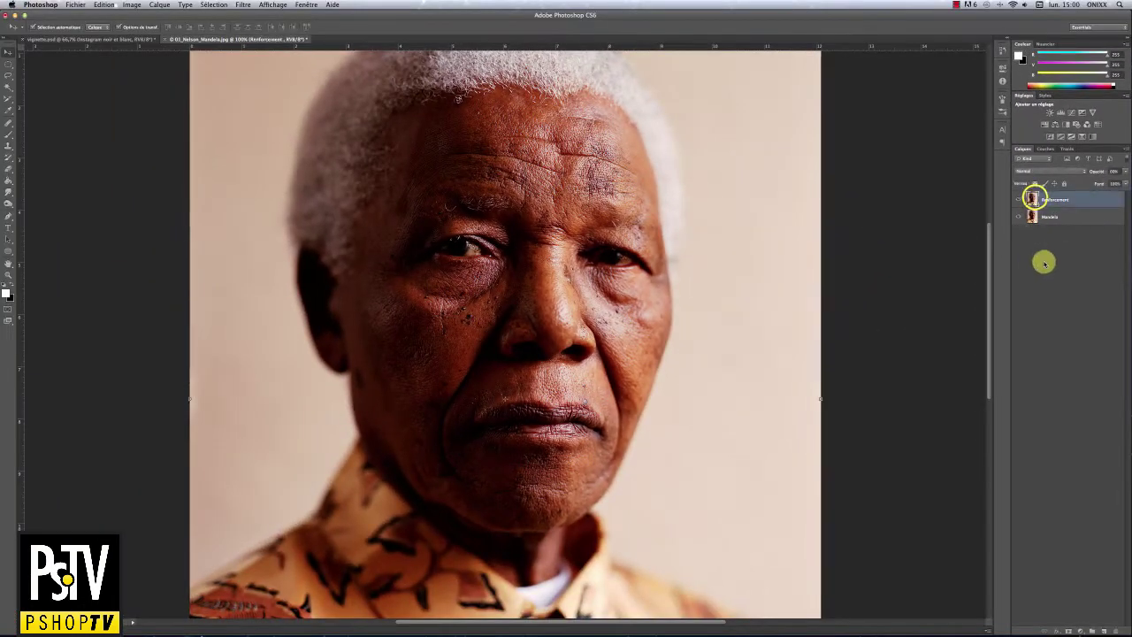
key(super+minus)
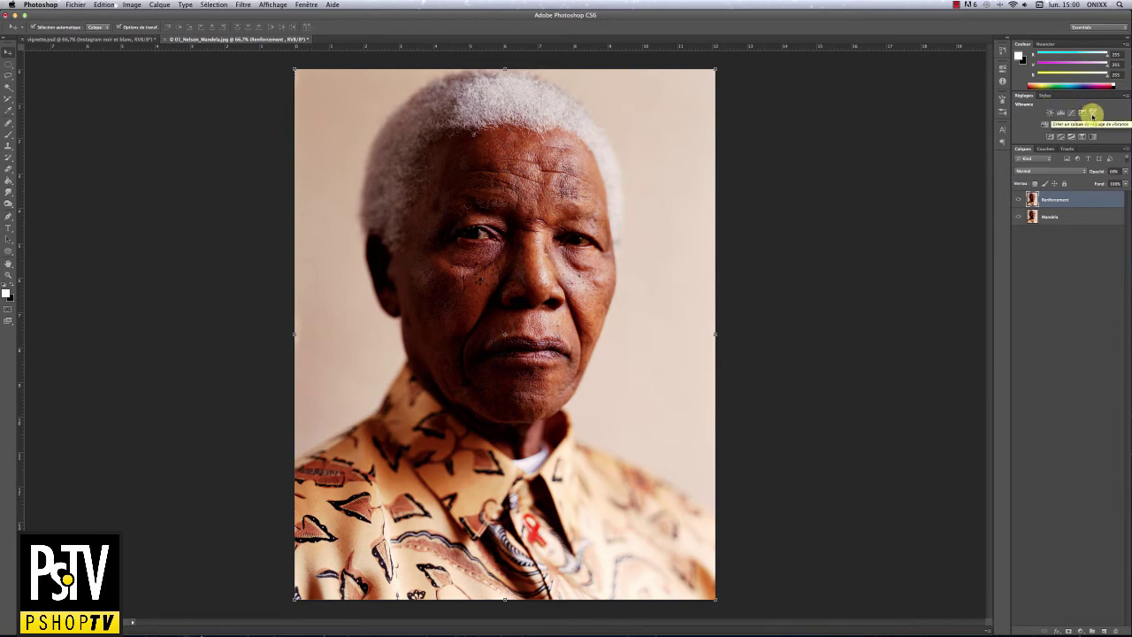
click(131, 5)
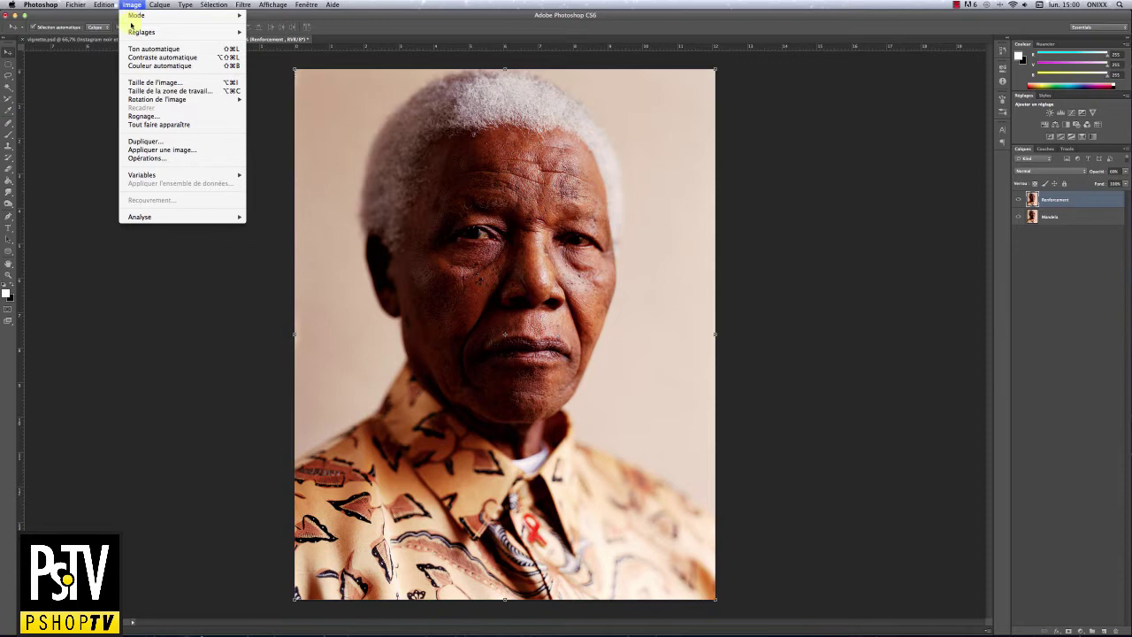
mouse_move(131, 35)
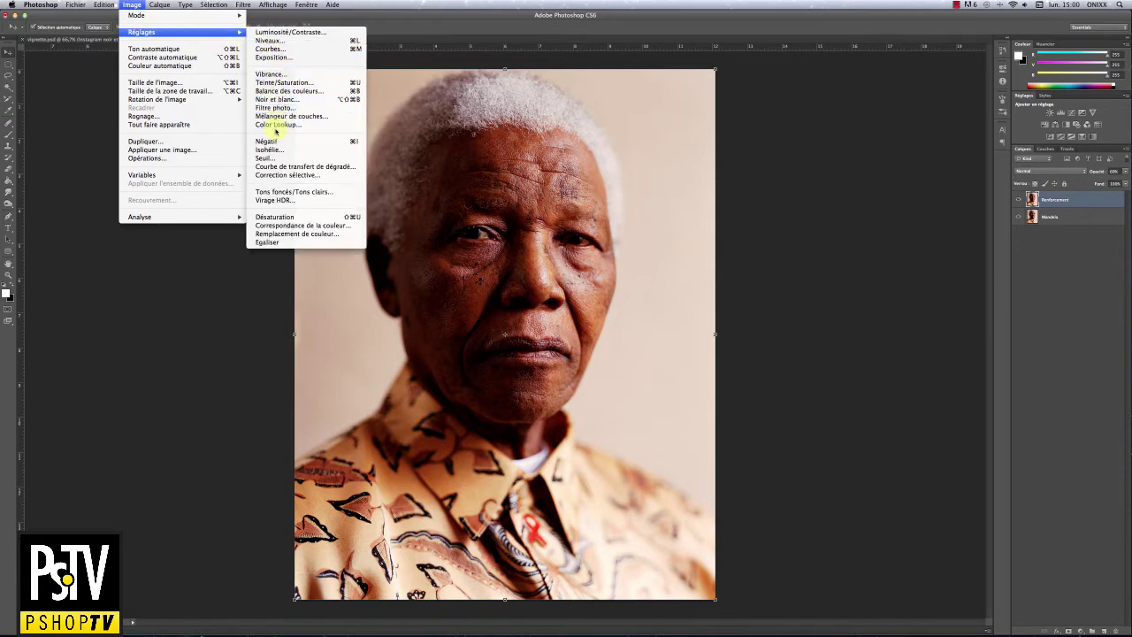
click(738, 205)
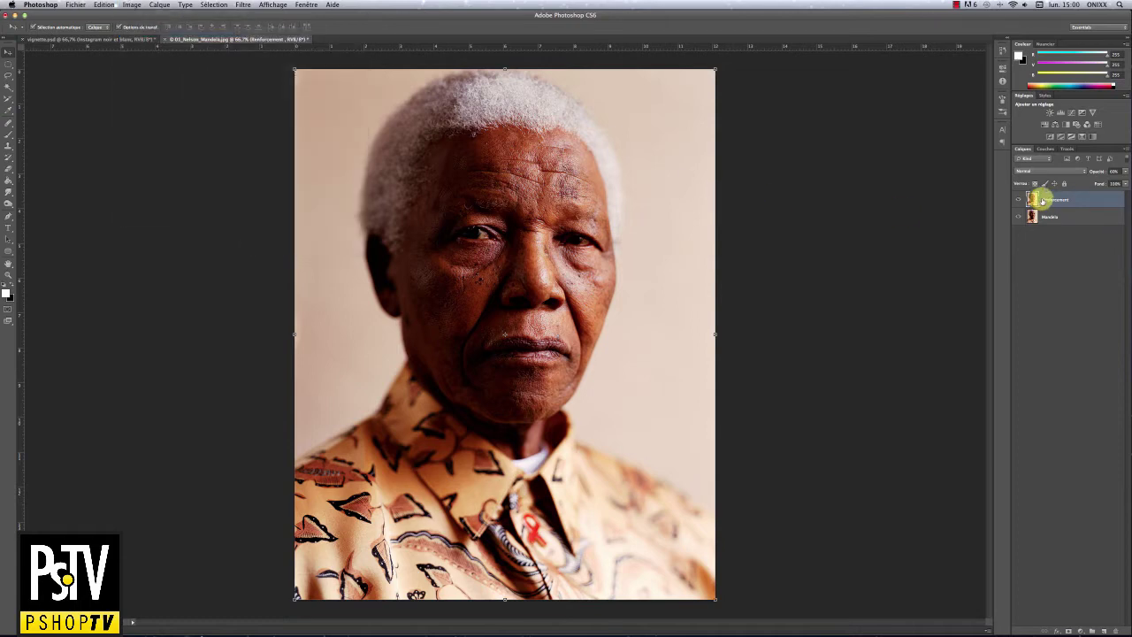
Try a reversed black-to-white gradient map adjustment layer above Renforcement, and delete it
click(1093, 137)
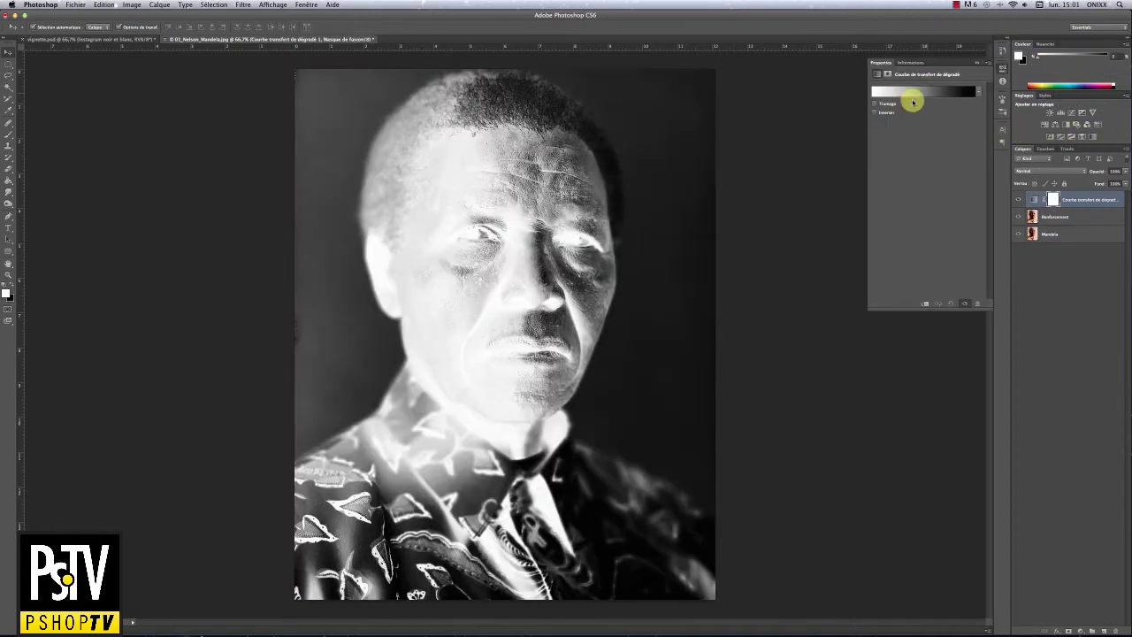
click(875, 112)
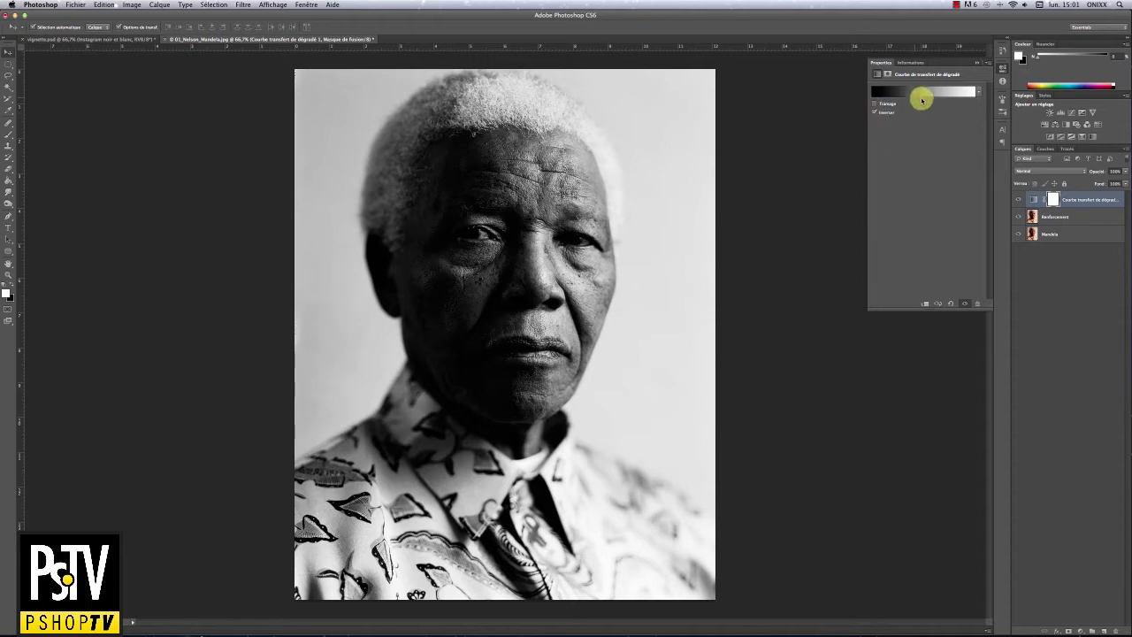
click(972, 62)
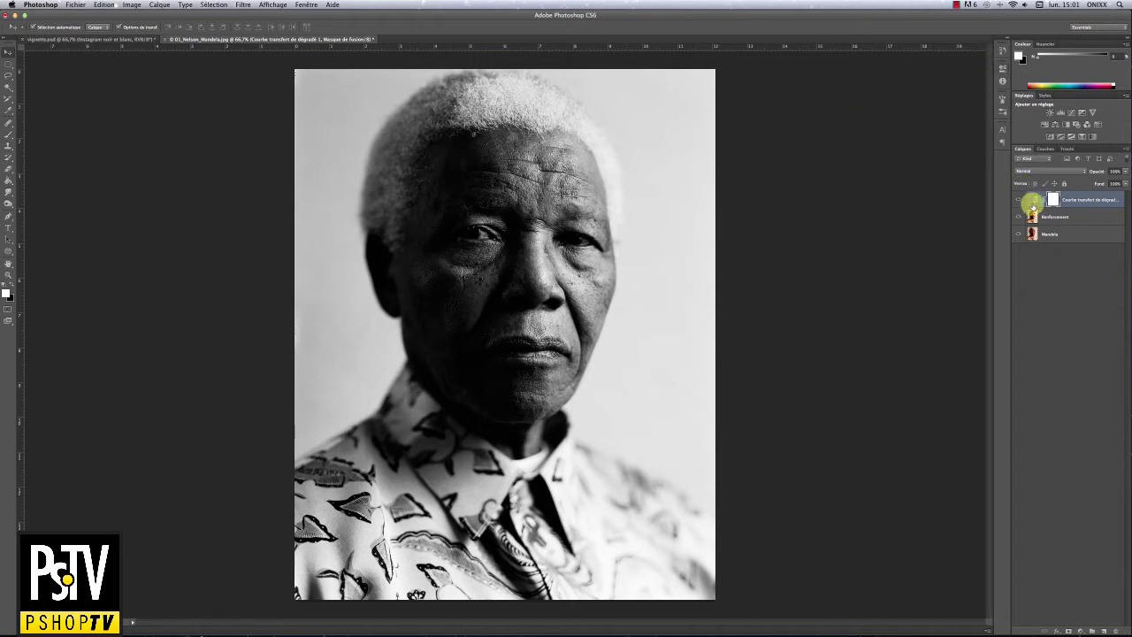
click(1032, 200)
key(Delete)
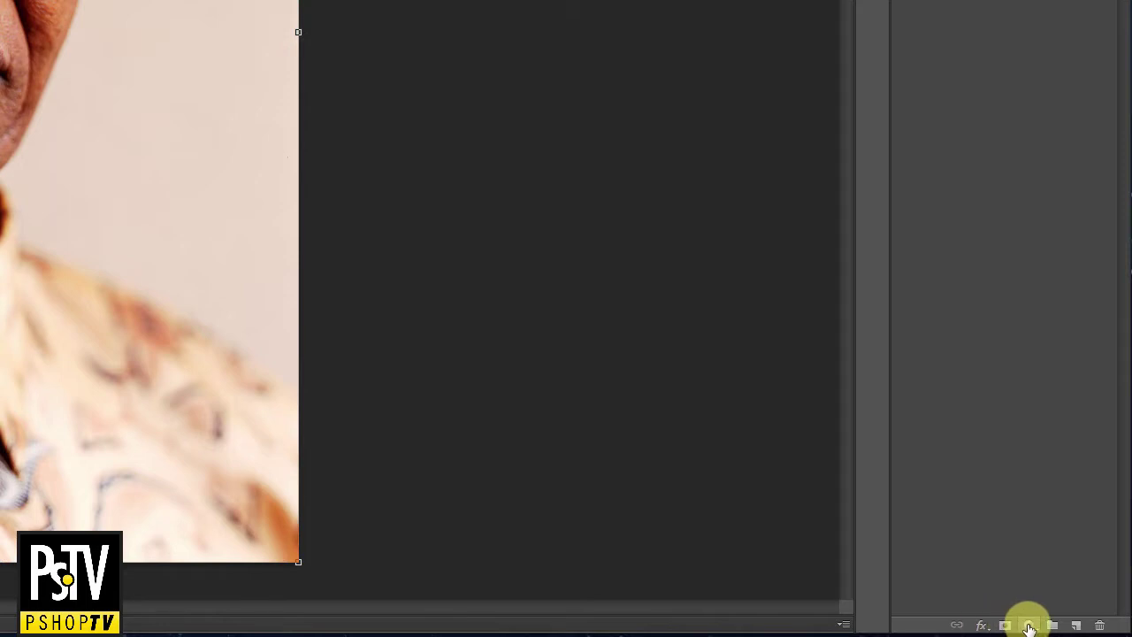
Add a Noir et blanc adjustment layer above Renforcement and raise its Rouges value
click(1030, 626)
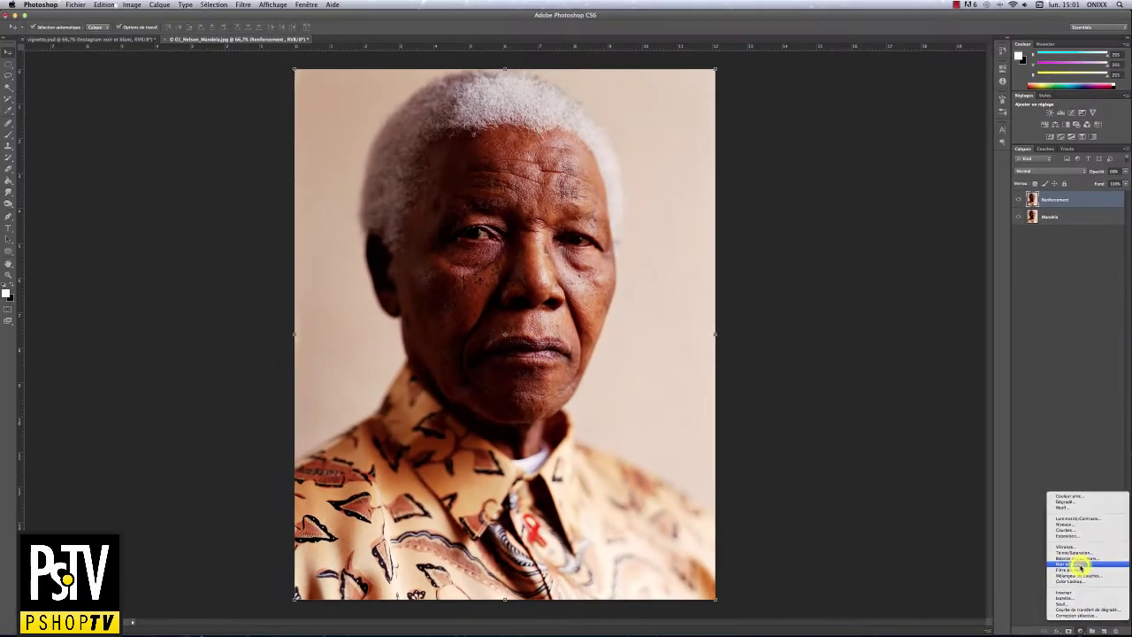
click(1017, 491)
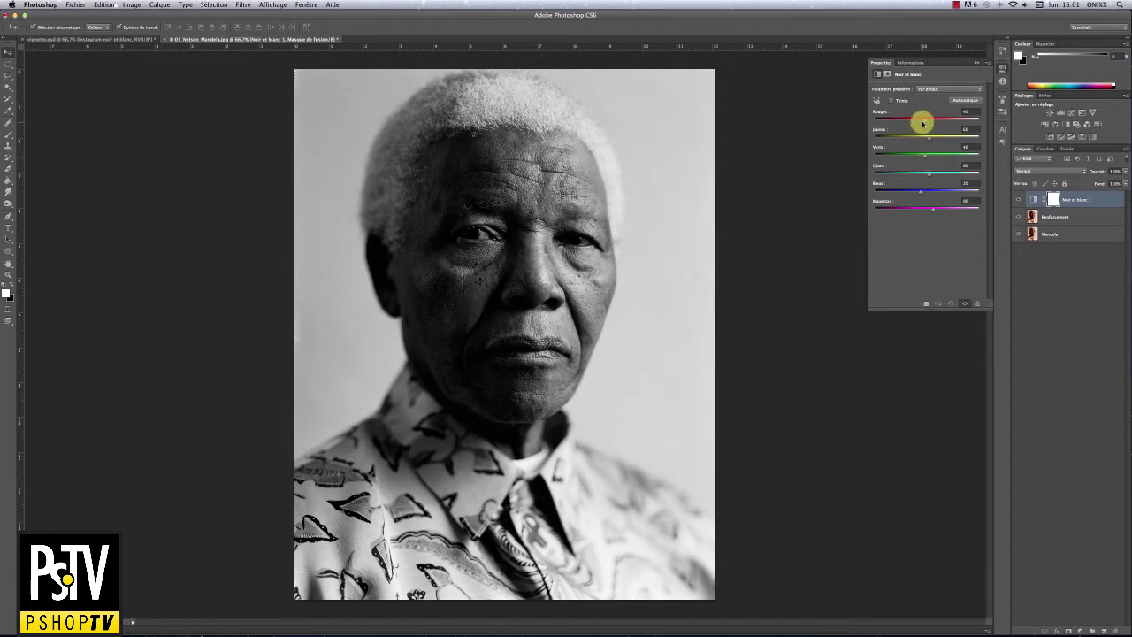
drag(922, 121, 931, 121)
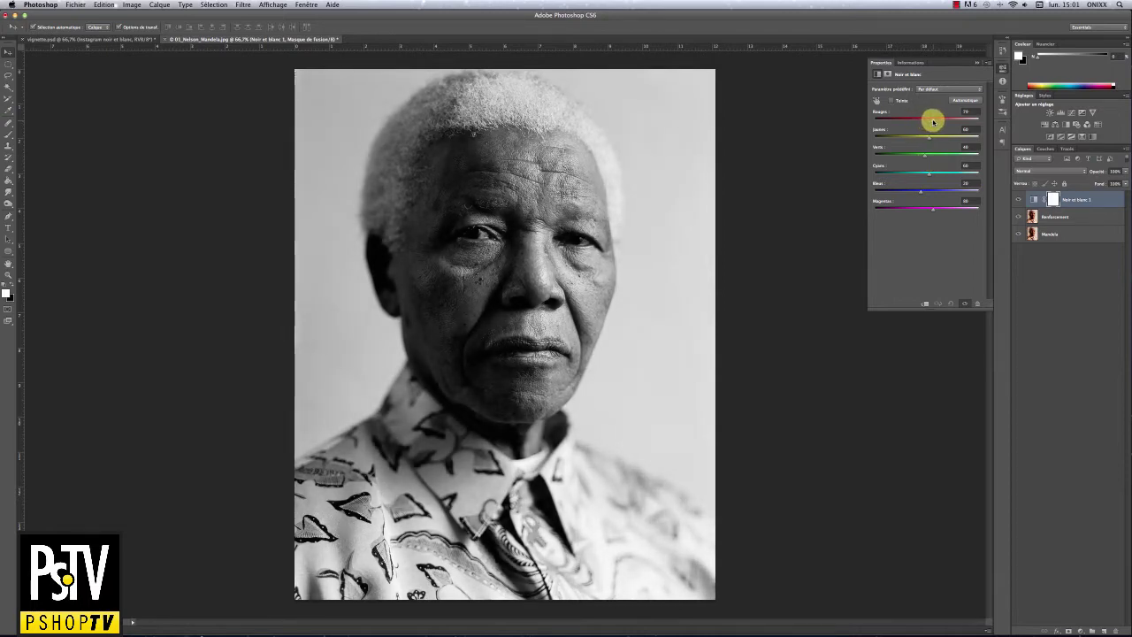
Lower the Rouges value of the Noir et blanc adjustment layer to darken the skin, and close its settings
drag(934, 121, 927, 120)
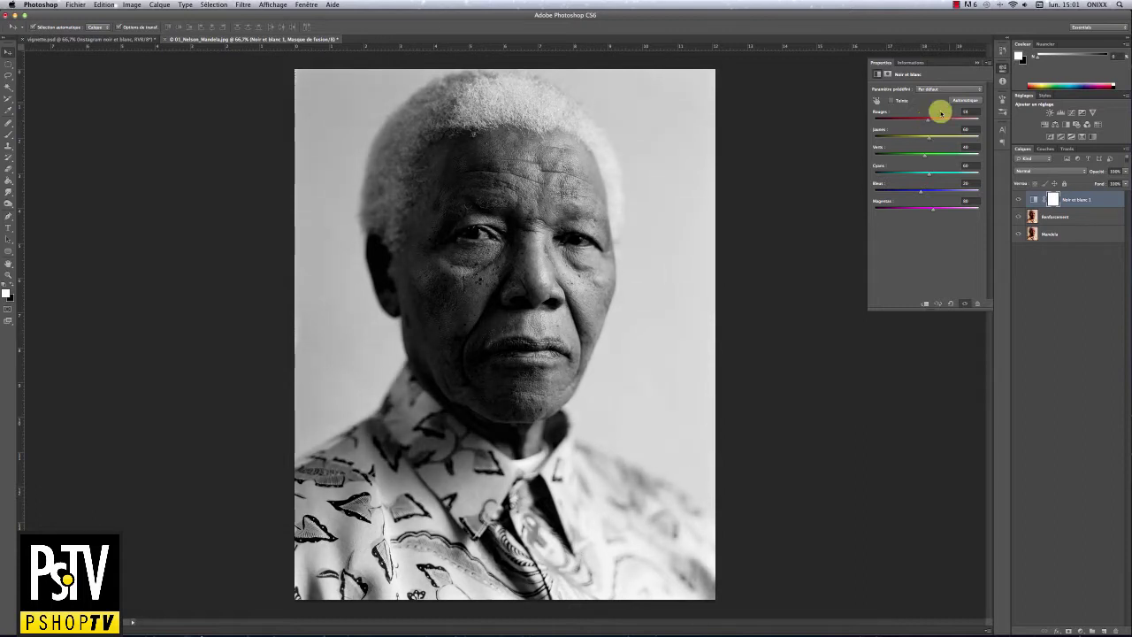
click(975, 64)
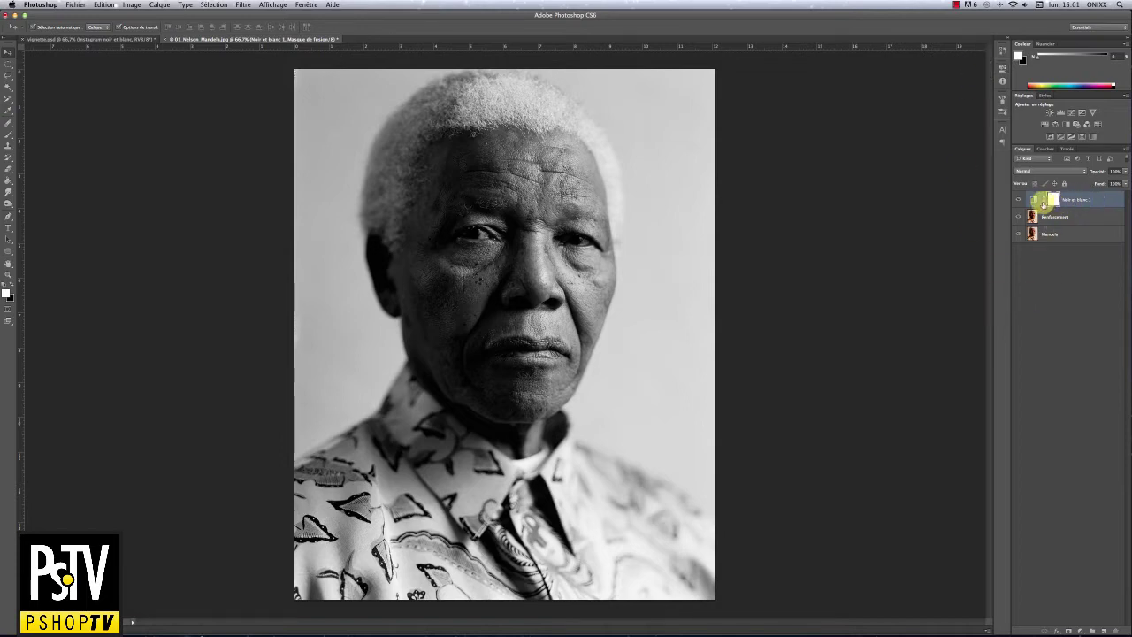
double_click(1077, 200)
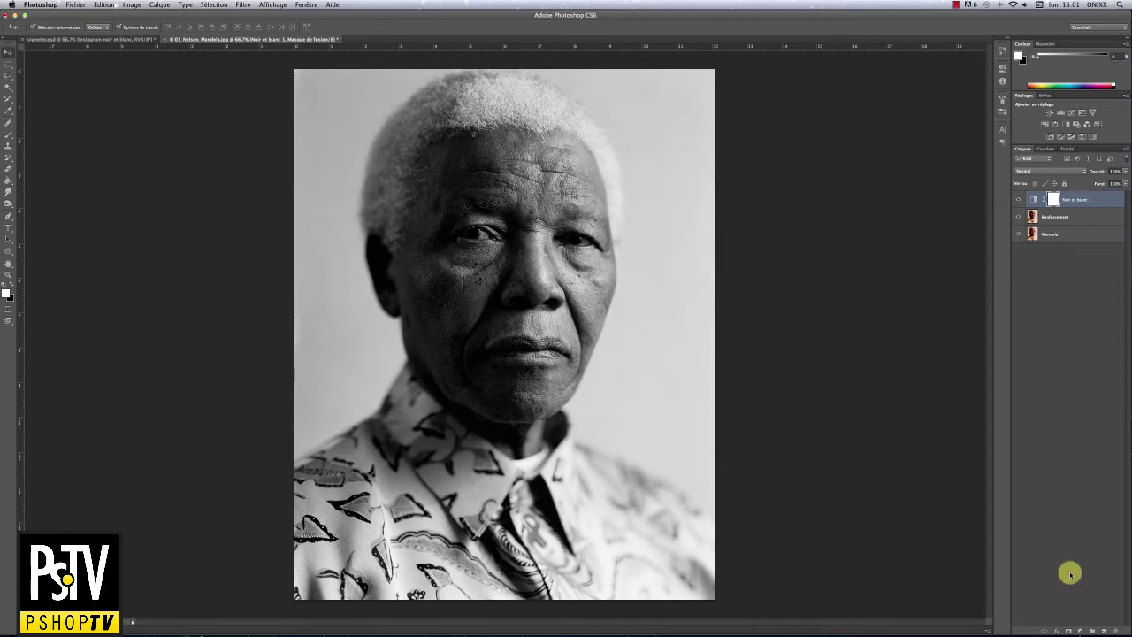
Add an Exposition adjustment layer above Noir et blanc with an exposure of -1,96 and a Décalage of +0,0756
click(1080, 630)
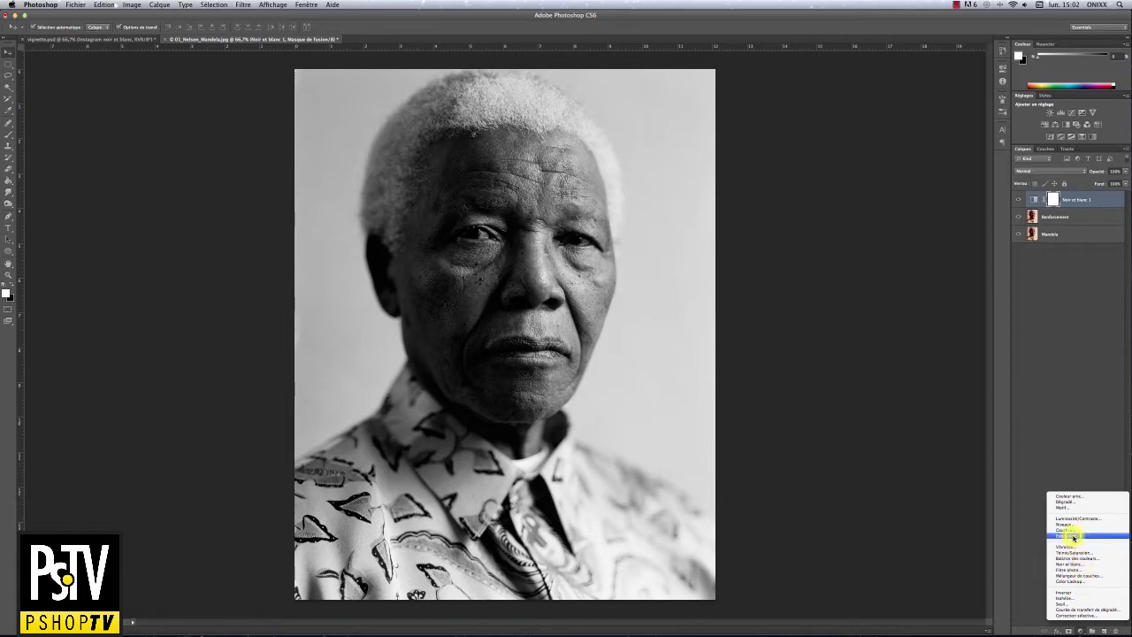
click(1071, 534)
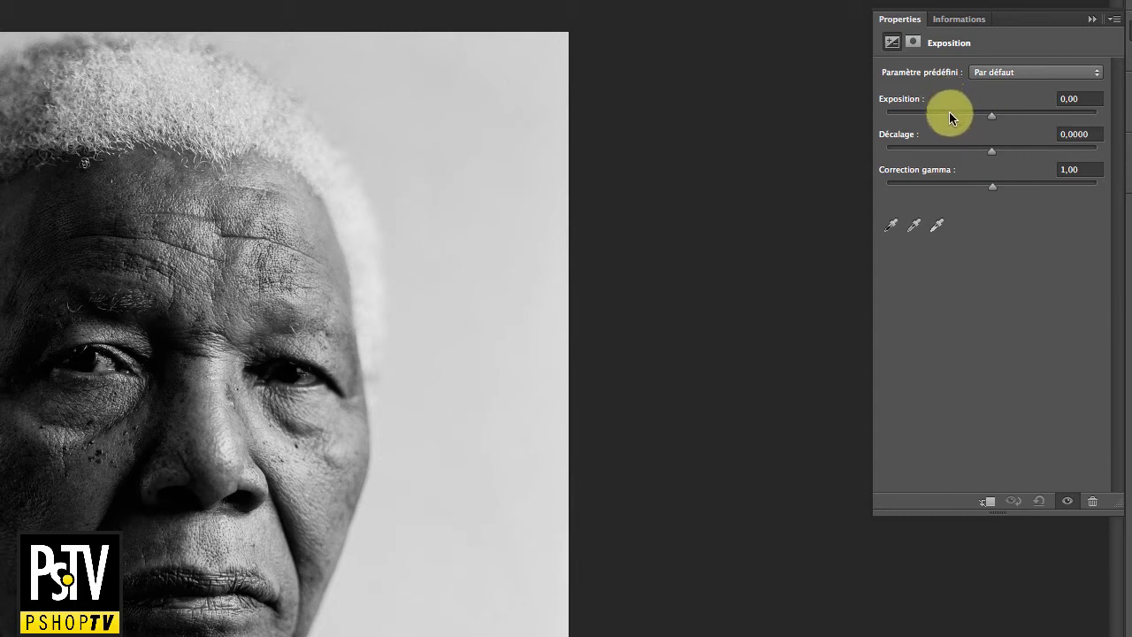
drag(988, 114, 959, 114)
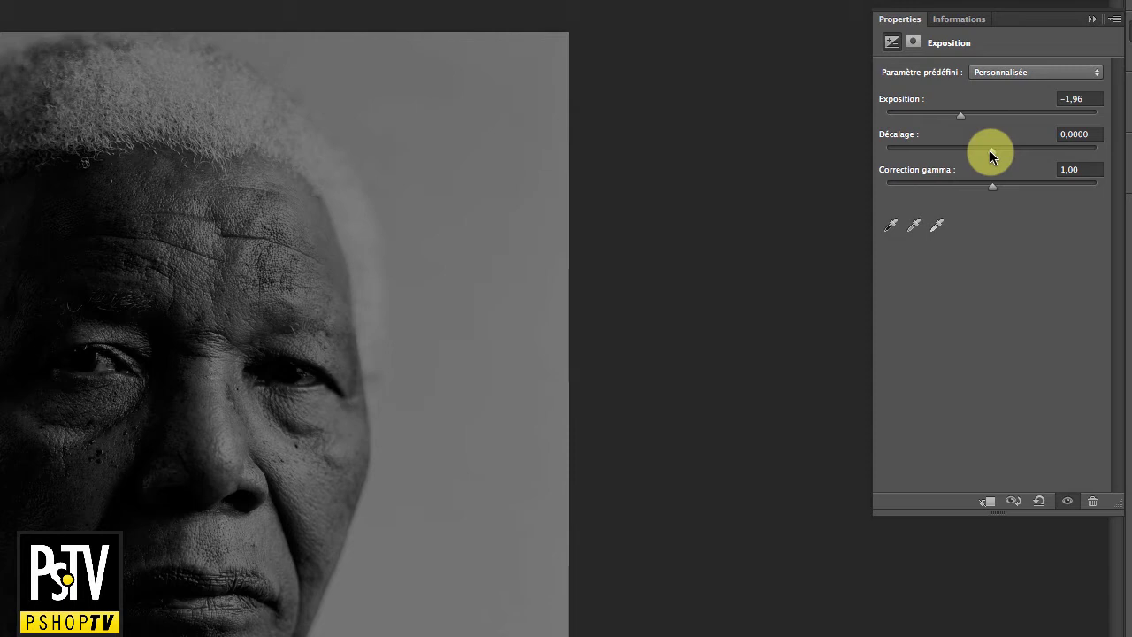
drag(989, 151, 1007, 152)
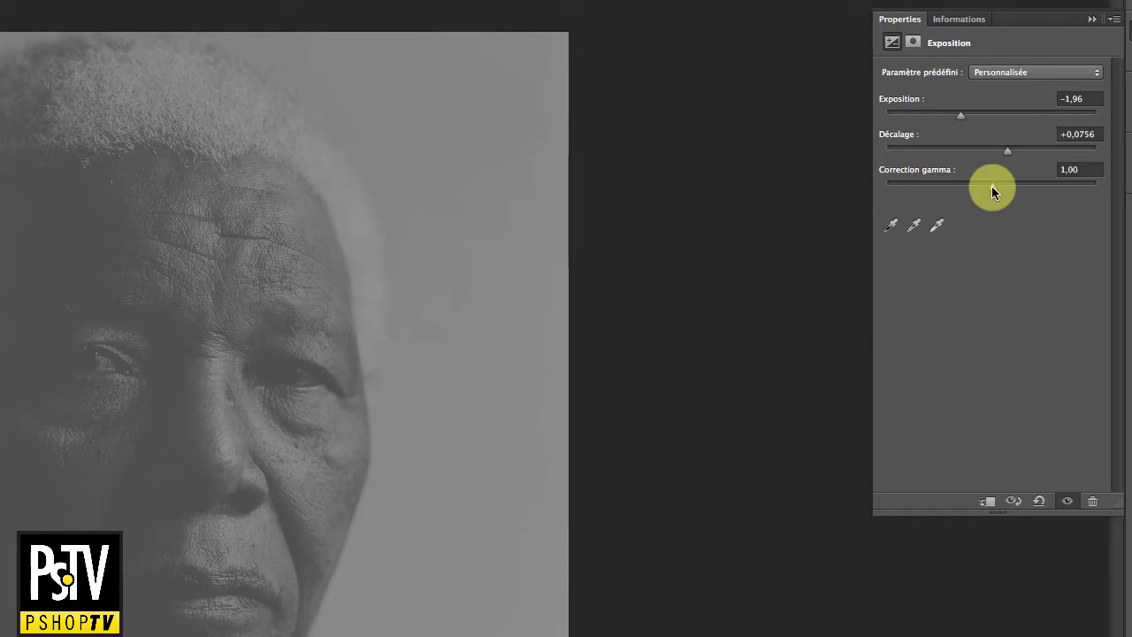
Raise the Exposition layer's gamma correction to about 1,24, fine-tune its exposure slightly, and close the settings
drag(991, 188, 977, 188)
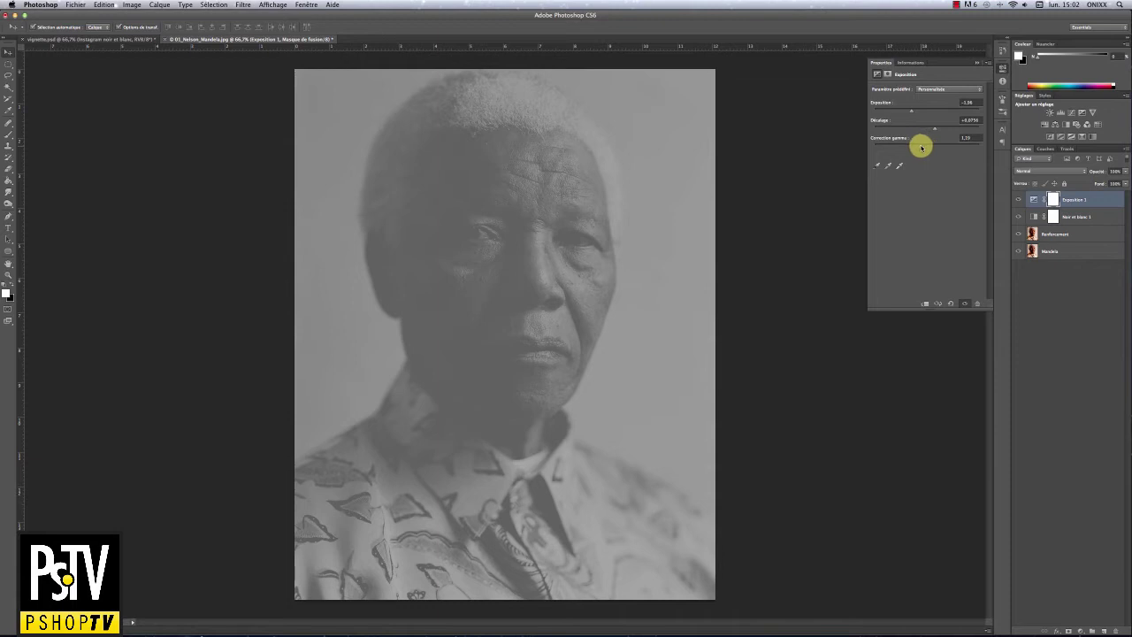
click(920, 146)
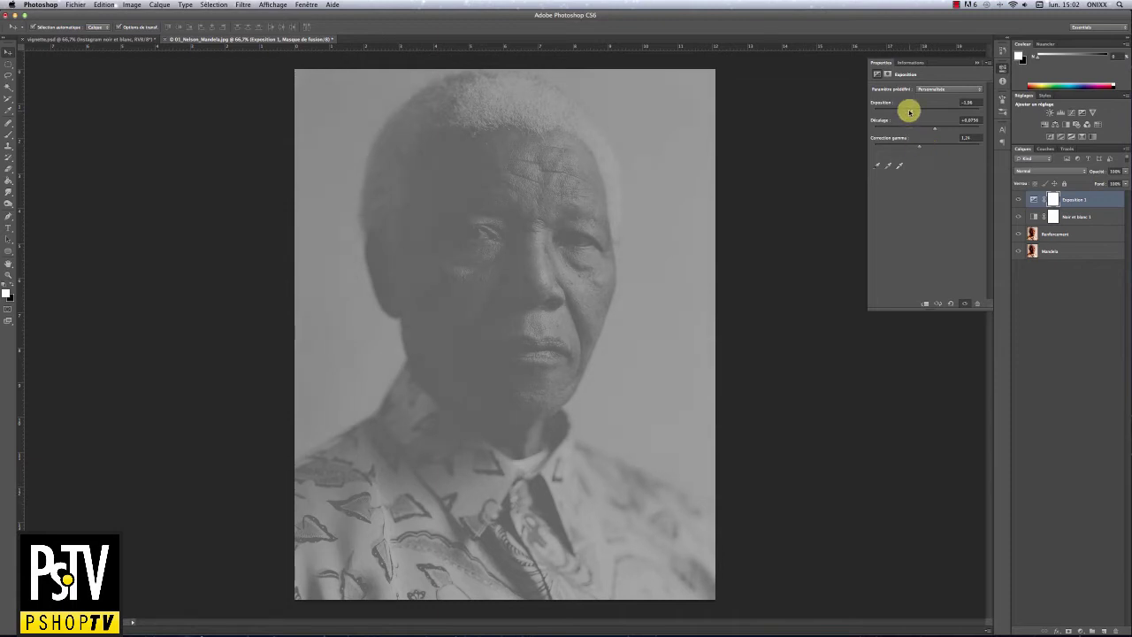
drag(911, 112, 911, 112)
drag(912, 112, 911, 112)
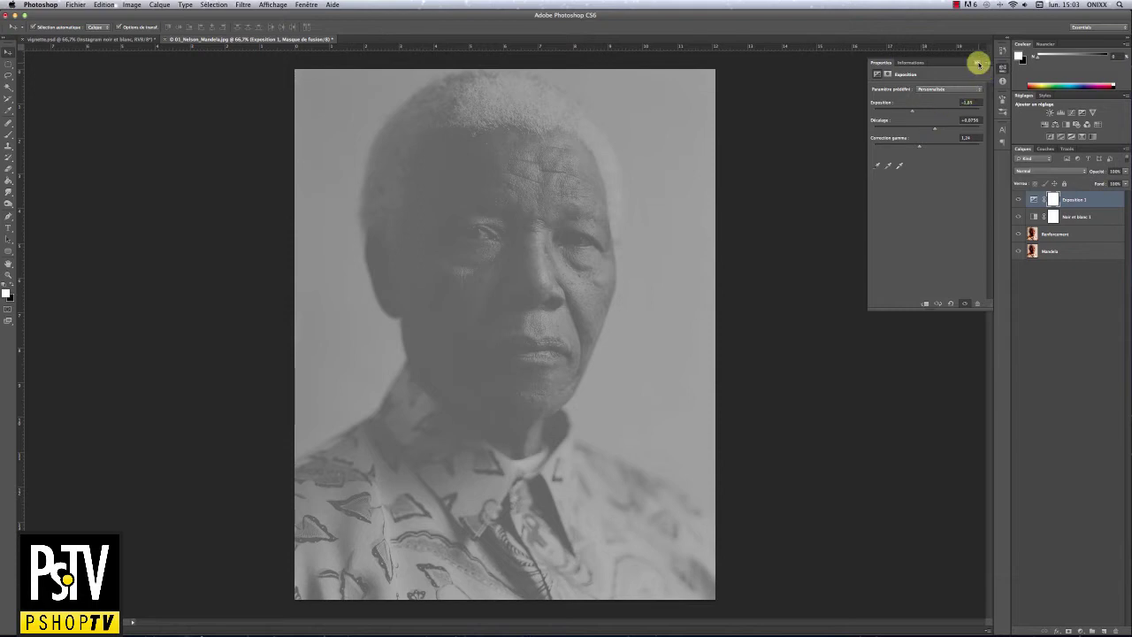
click(978, 64)
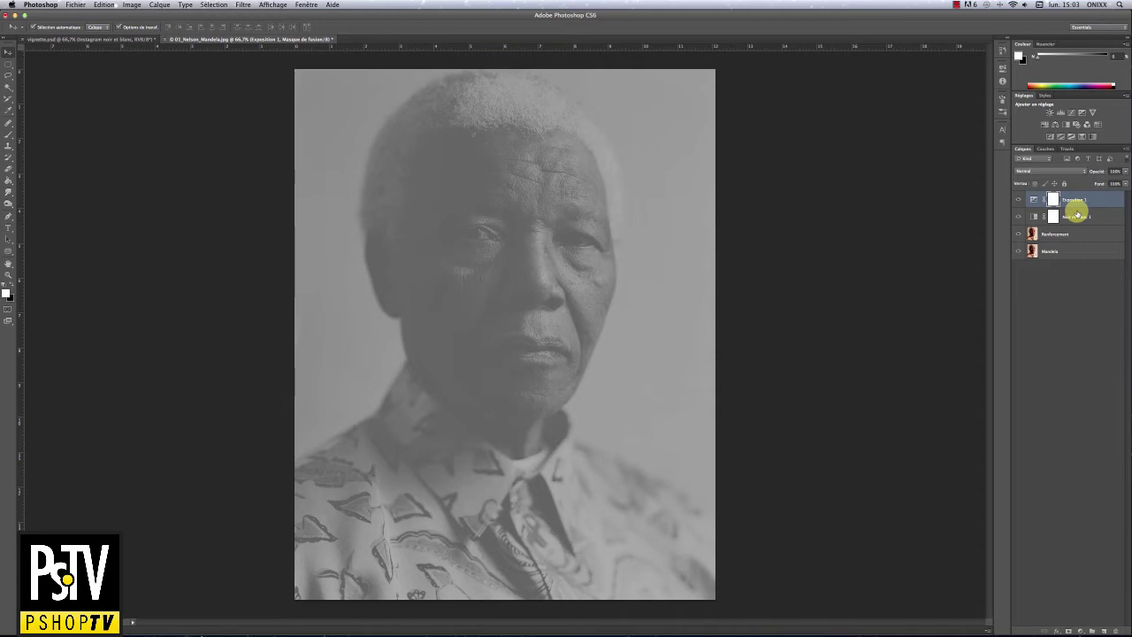
Set the opacity of the Exposition adjustment layer to 75 % and keep that layer selected
click(1113, 172)
text(50)
key(Return)
click(1066, 330)
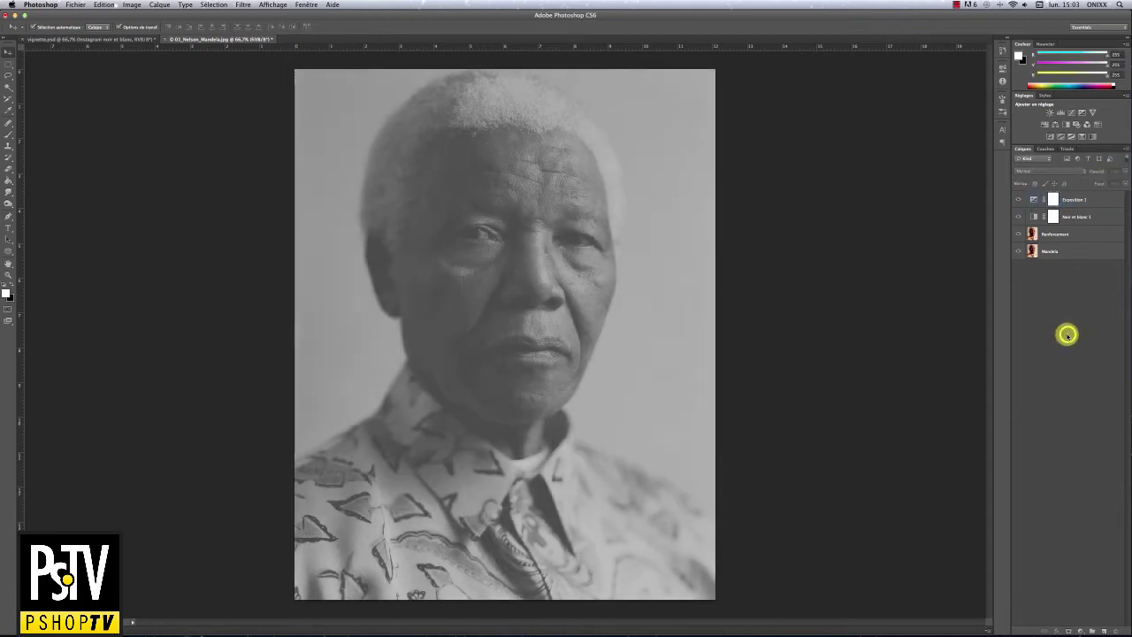
click(1031, 199)
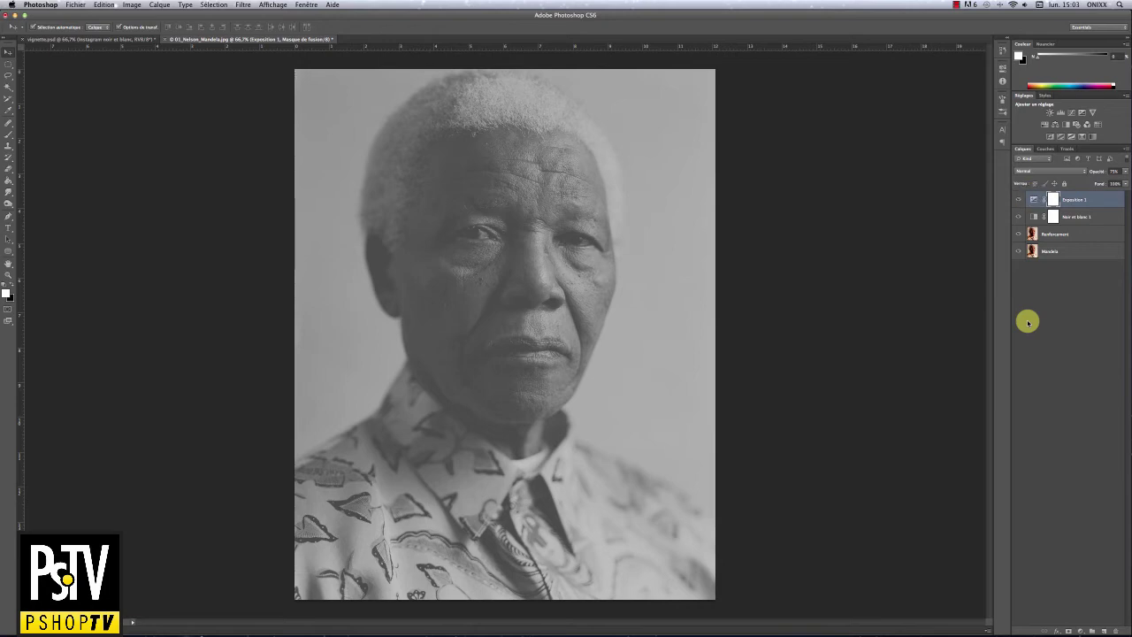
Add a Courbes adjustment layer above Exposition, raise the Rouge curve's highlights and set its shadow point to input 41, output 32
click(1080, 630)
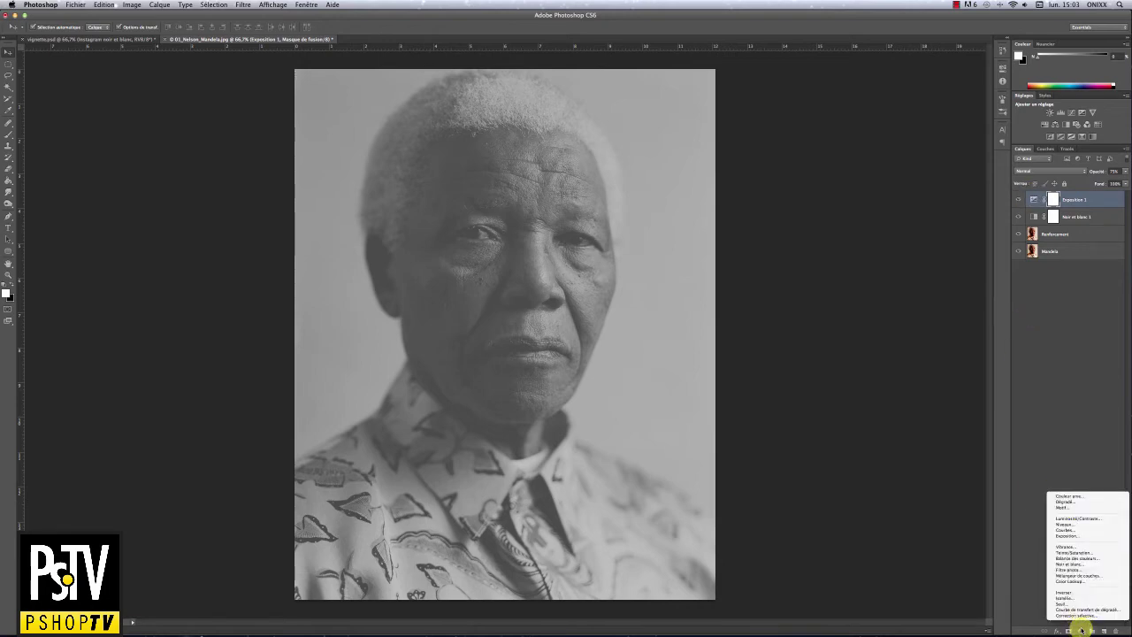
click(1070, 530)
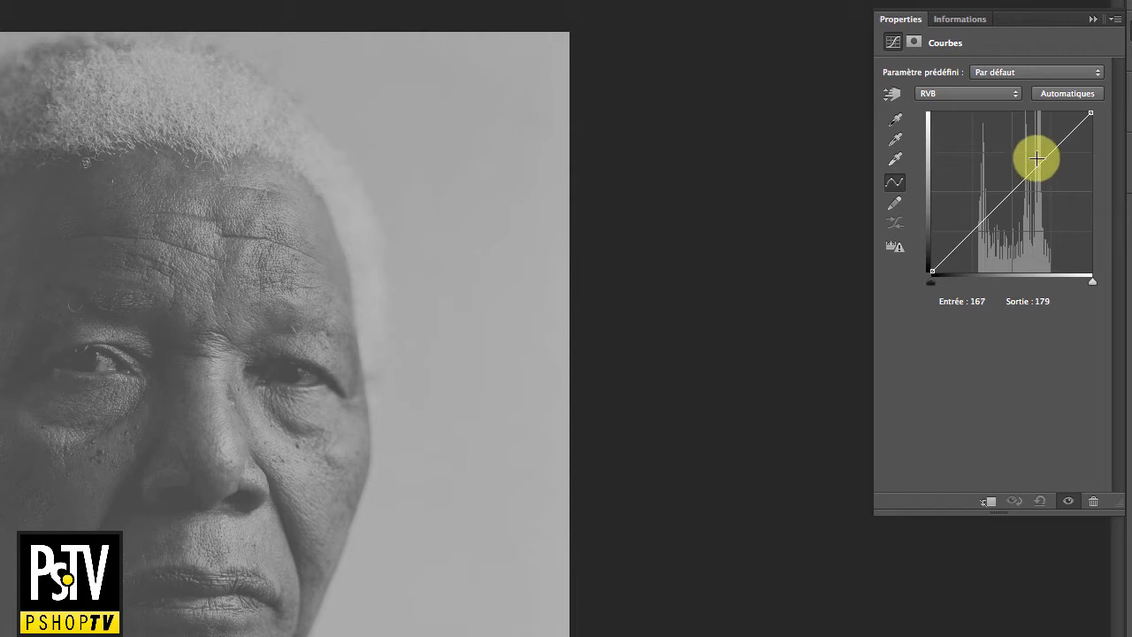
click(976, 93)
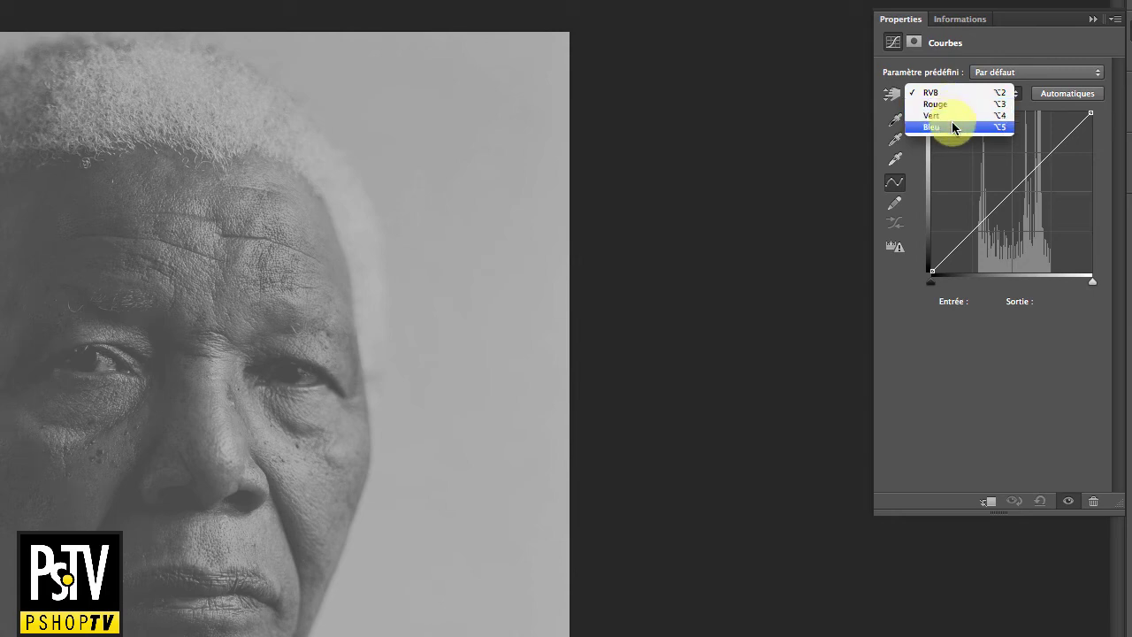
click(951, 105)
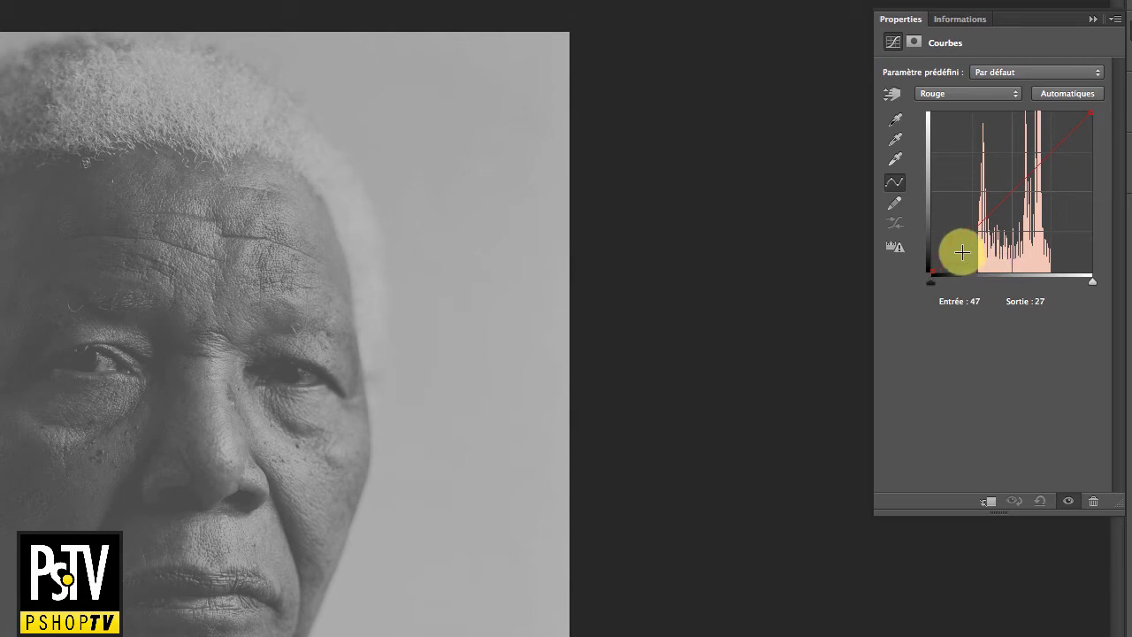
click(1060, 141)
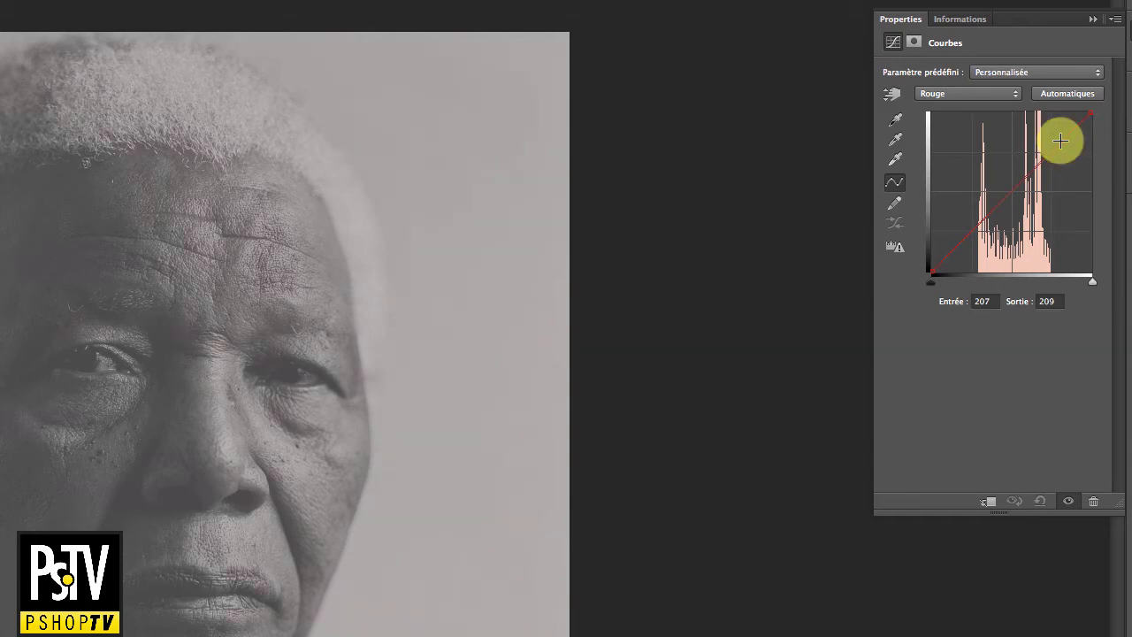
drag(1060, 141, 1059, 136)
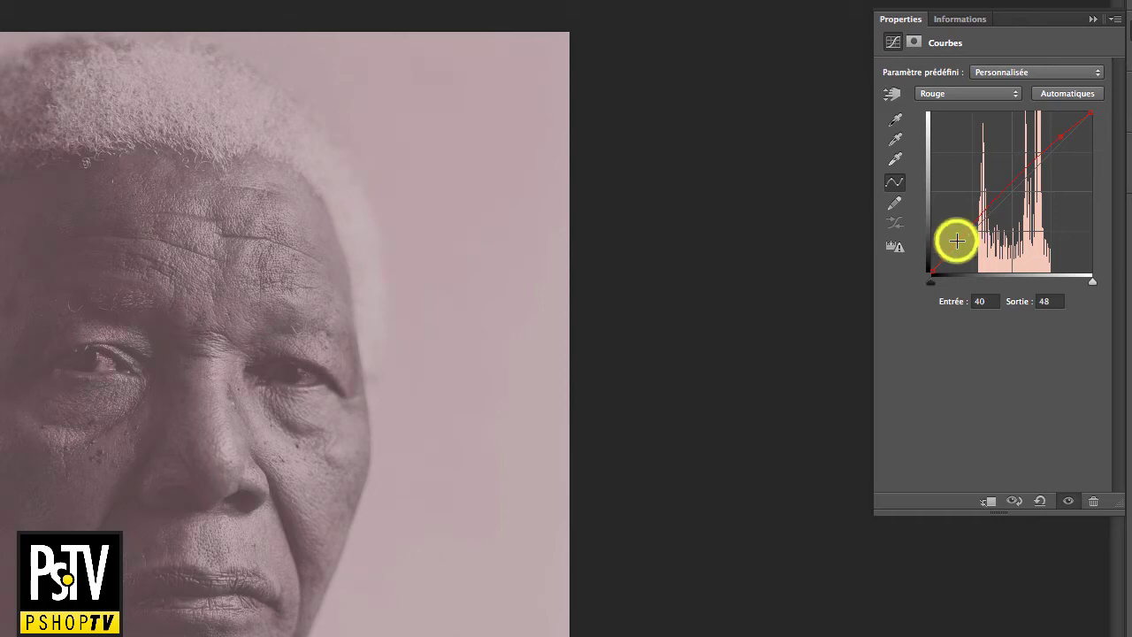
drag(956, 242, 958, 250)
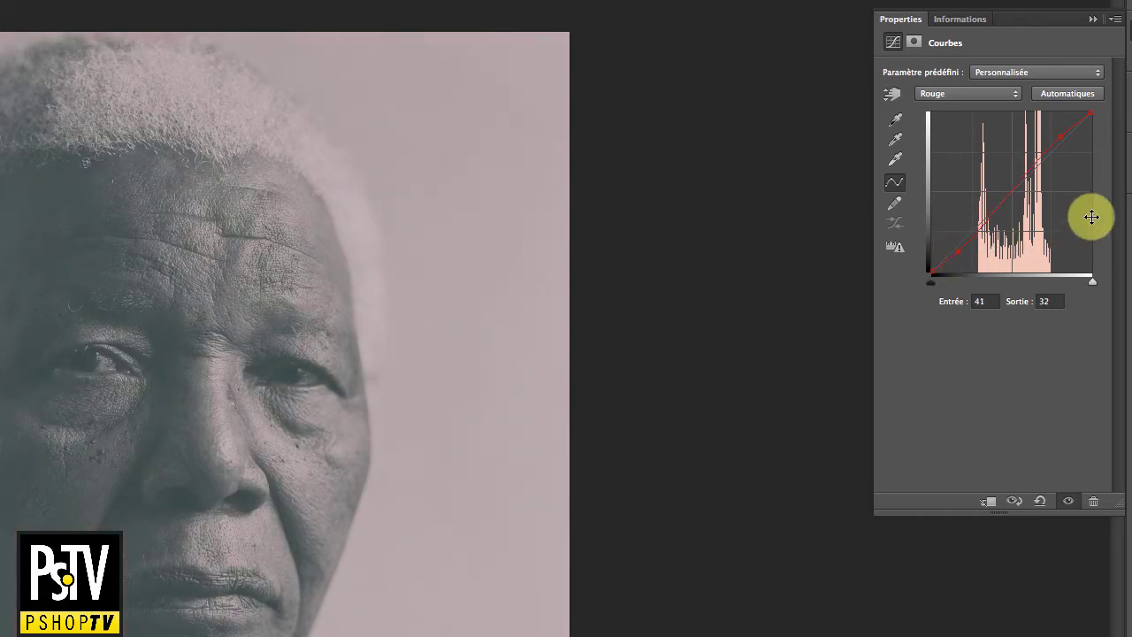
Shape the Vert curve with a shadow point at input 48, output 42 and a highlight point at input 209, output 215
click(989, 91)
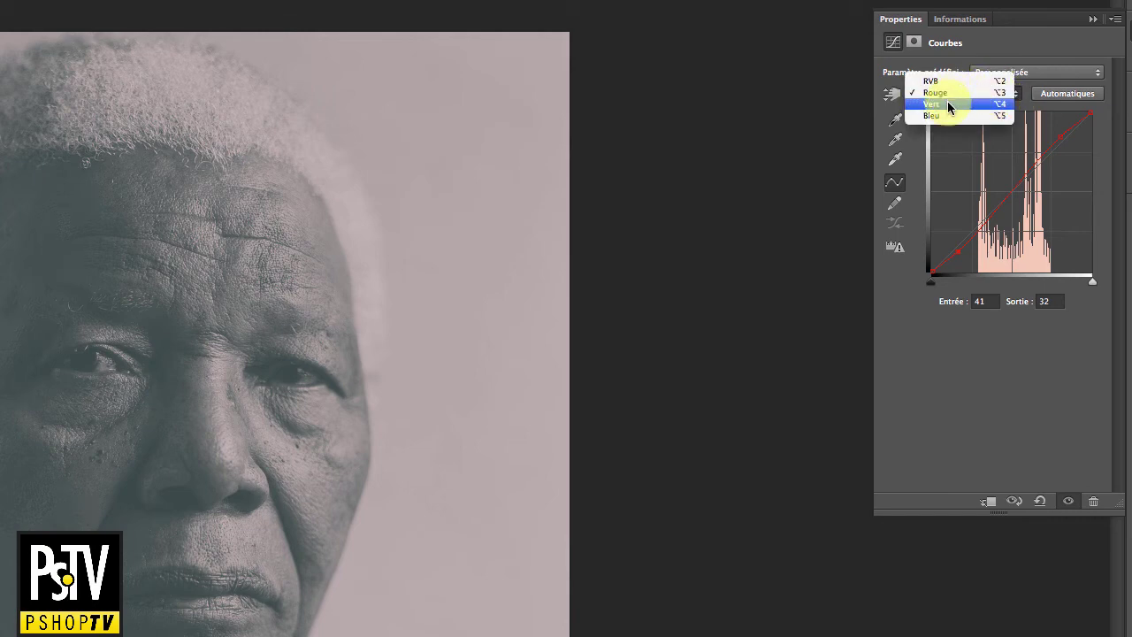
click(947, 100)
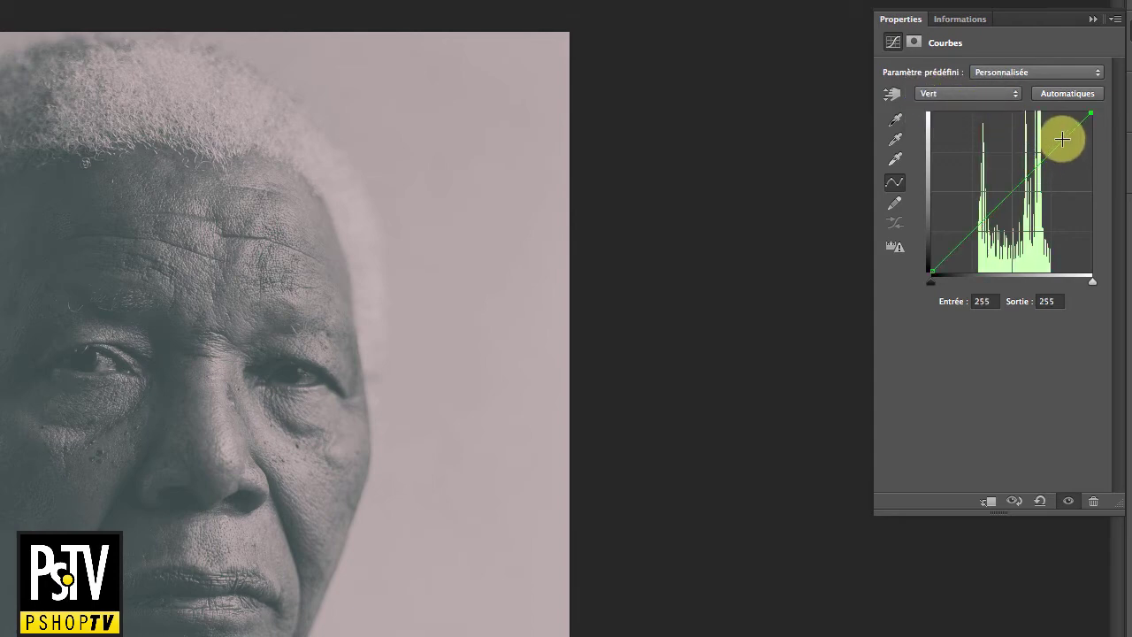
click(1062, 139)
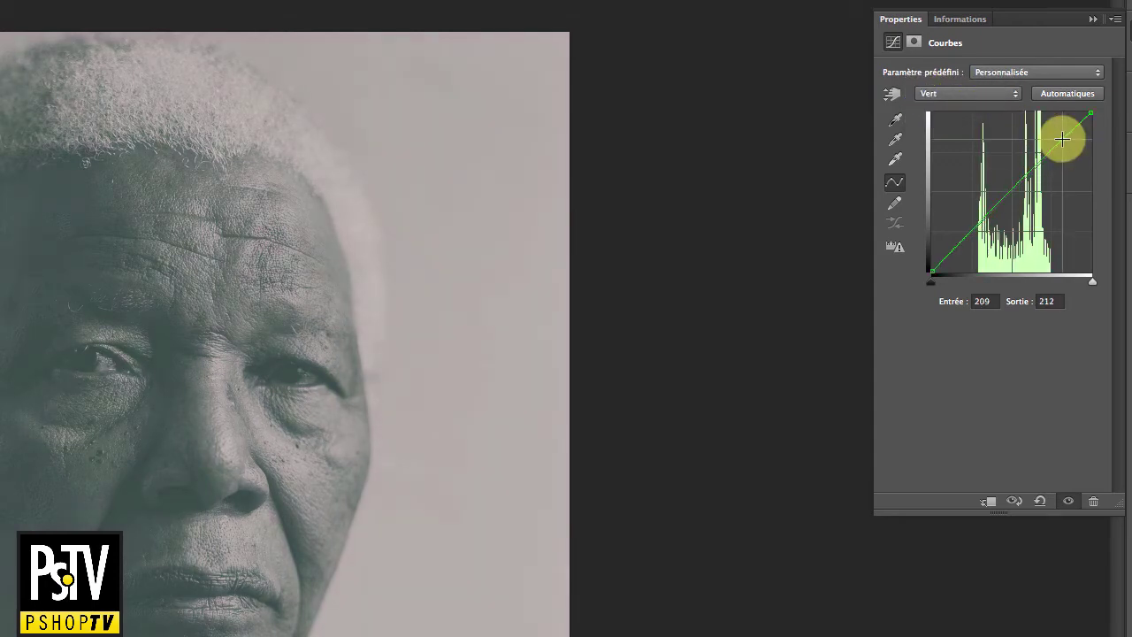
click(962, 240)
drag(962, 240, 962, 244)
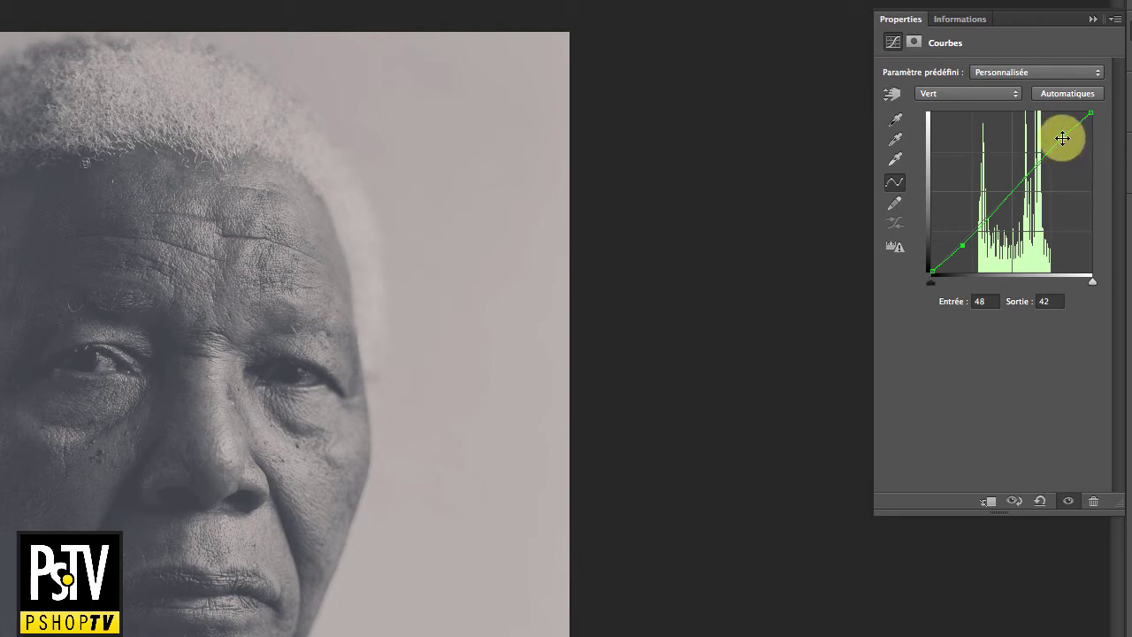
drag(1062, 139, 1062, 137)
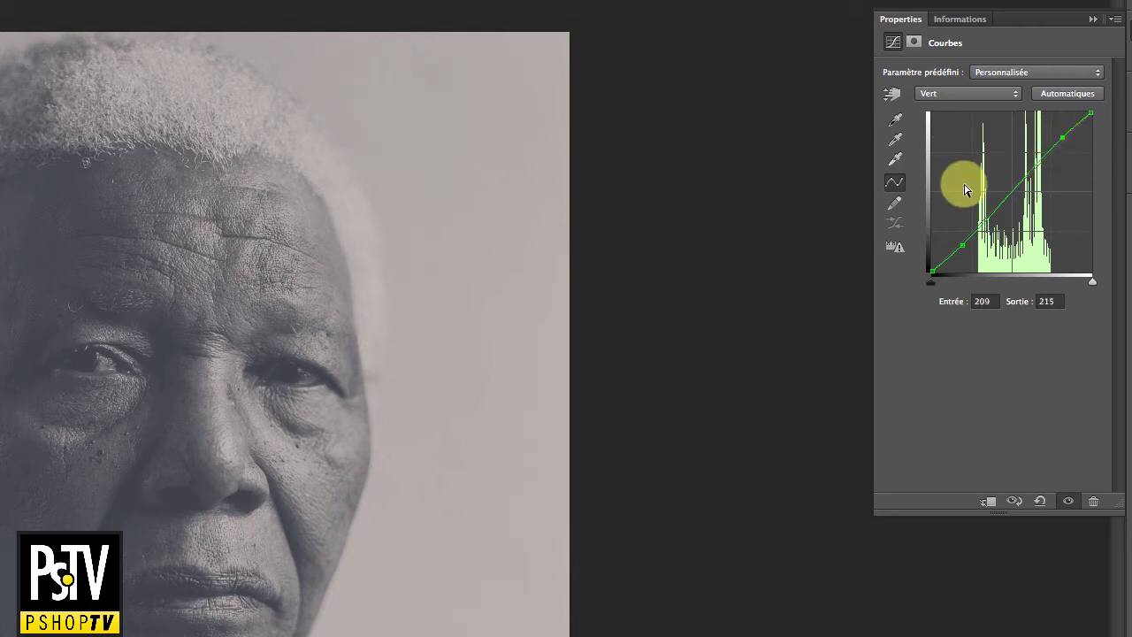
Lower the Bleu curve's highlights to output 196 at input 205 and raise its shadows for a faded blue tint
click(957, 93)
click(938, 103)
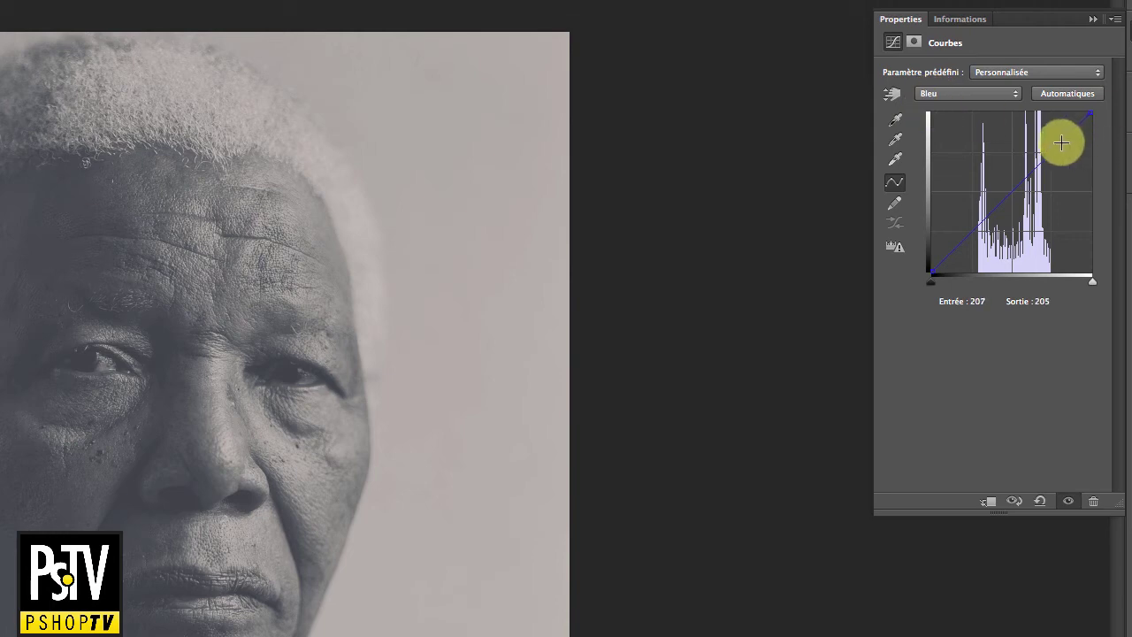
click(1059, 143)
drag(1059, 143, 1059, 150)
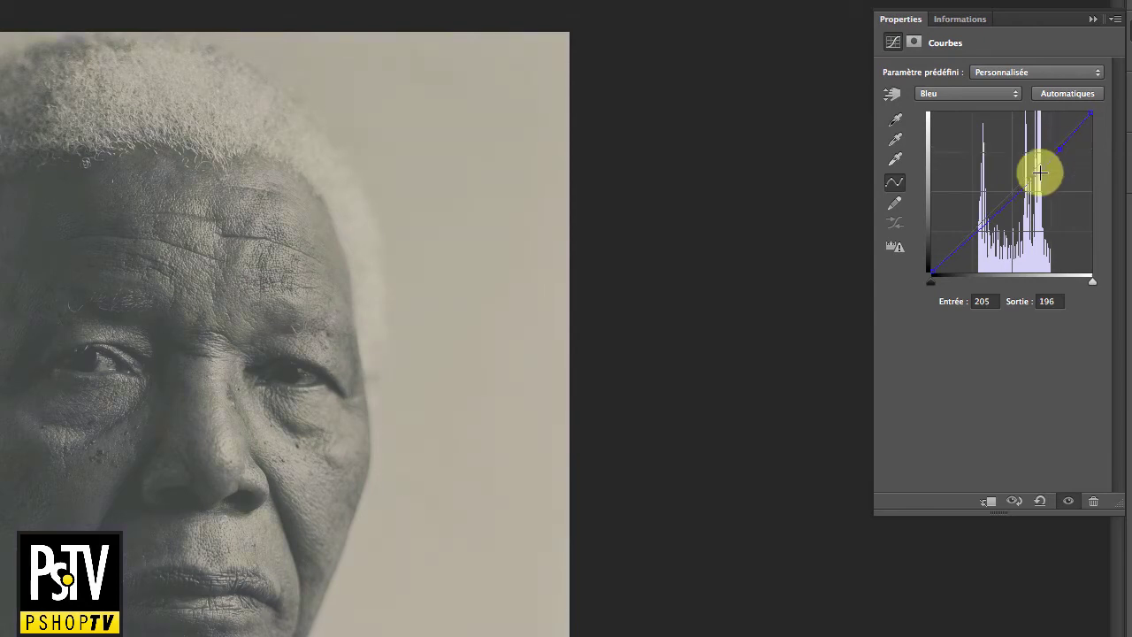
drag(956, 248, 956, 238)
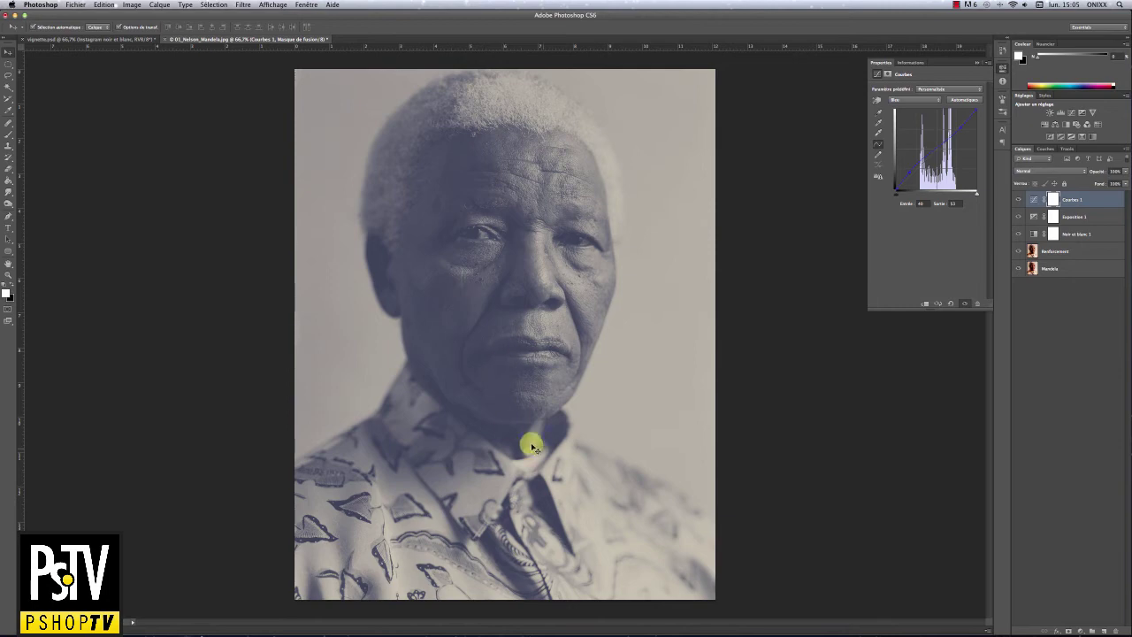
Readjust the Rouge curve's highlight and shadow points slightly to balance the tint, and close the Courbes settings
click(938, 99)
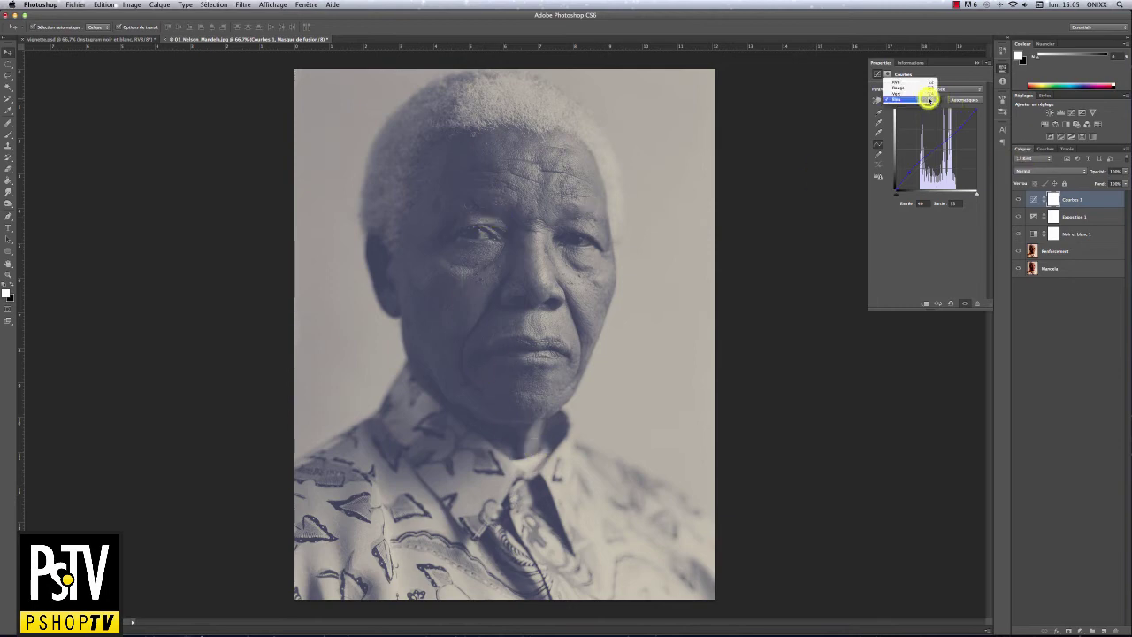
click(911, 89)
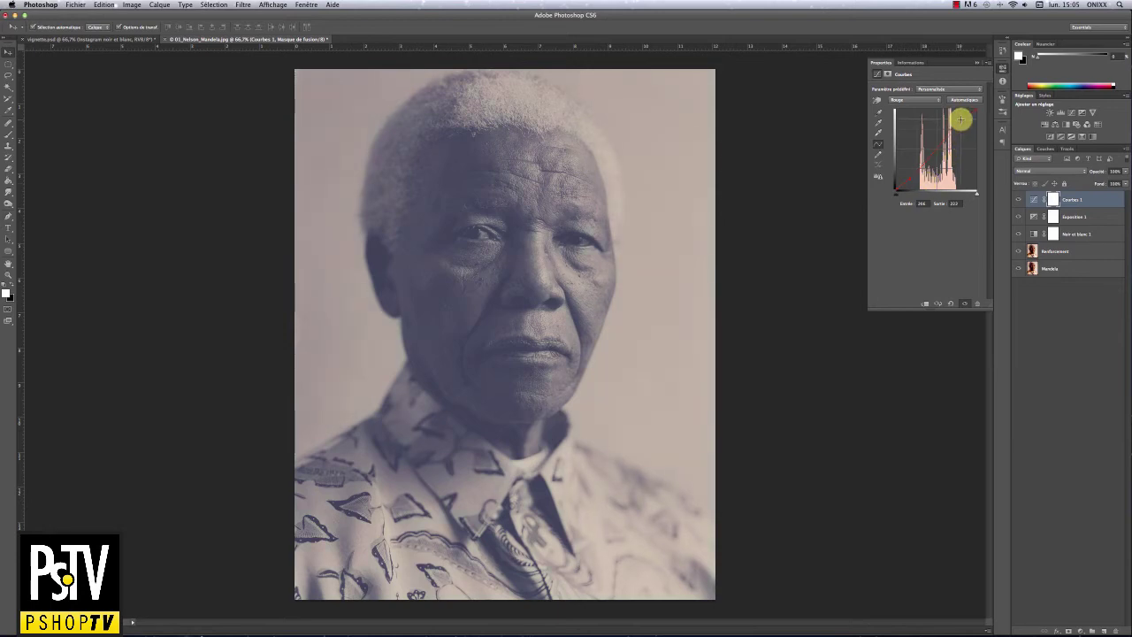
drag(959, 118, 960, 121)
key(super+z)
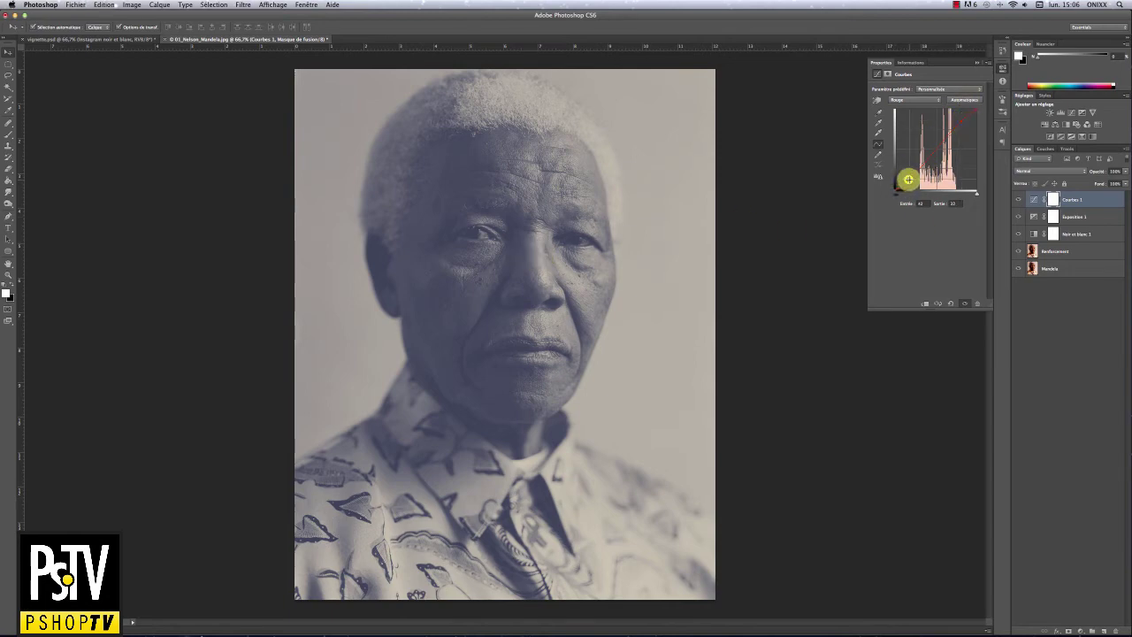
drag(908, 179, 908, 180)
click(977, 62)
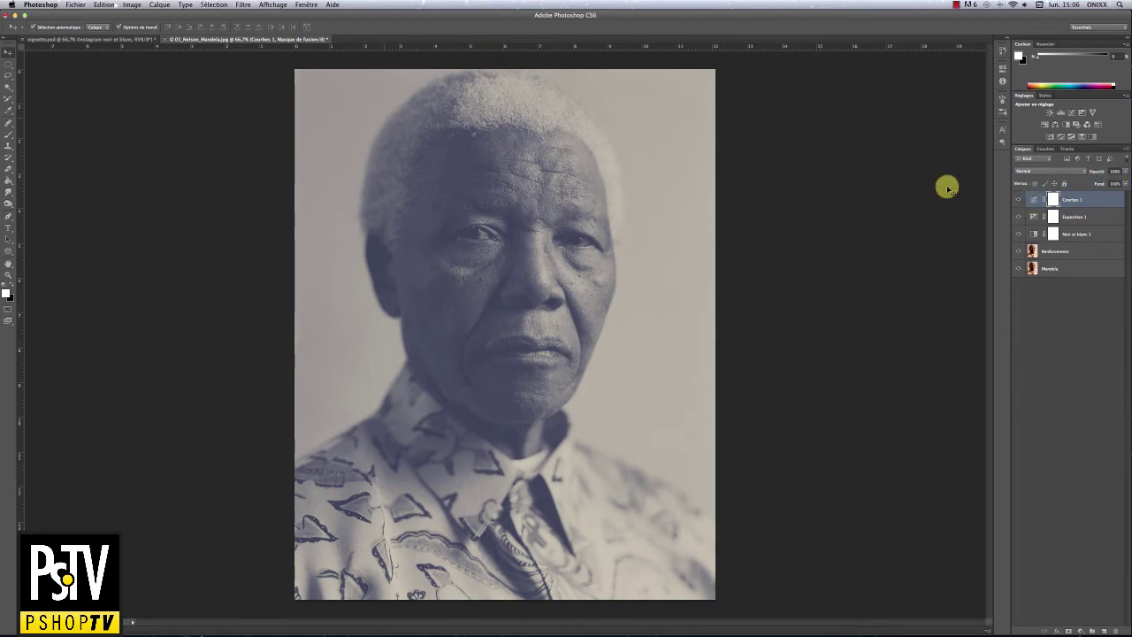
Activate the Ellipse de sélection tool and add a new empty layer above the Courbes adjustment layer
click(7, 65)
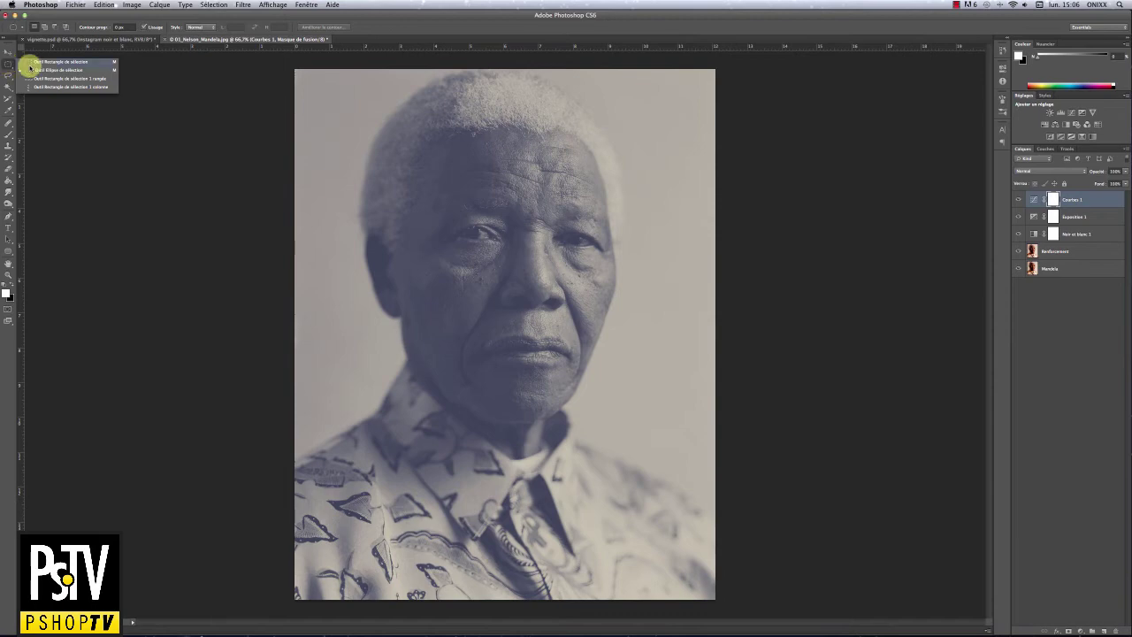
click(8, 64)
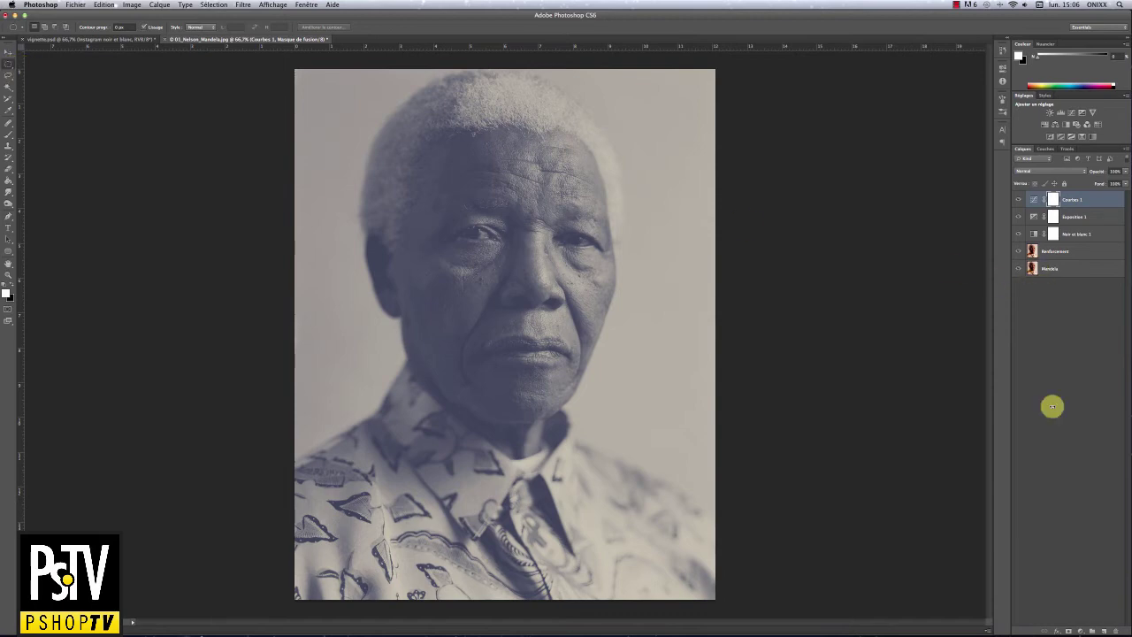
click(1103, 629)
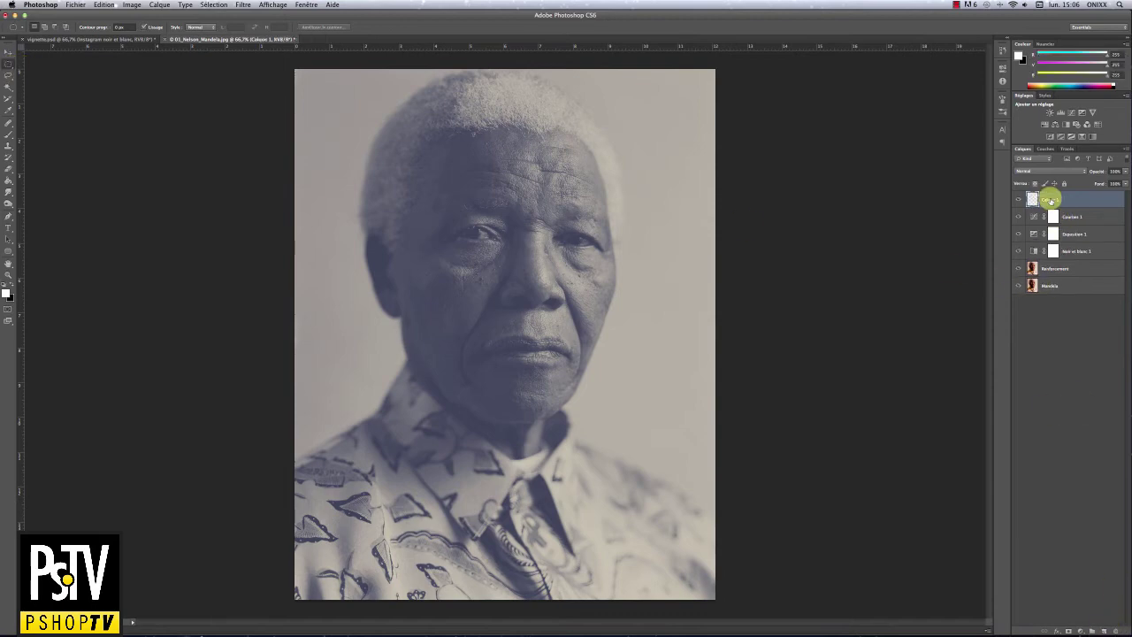
Rename the new layer Lumiere and draw a circular selection over the nose and mouth
double_click(1049, 200)
drag(508, 315, 553, 363)
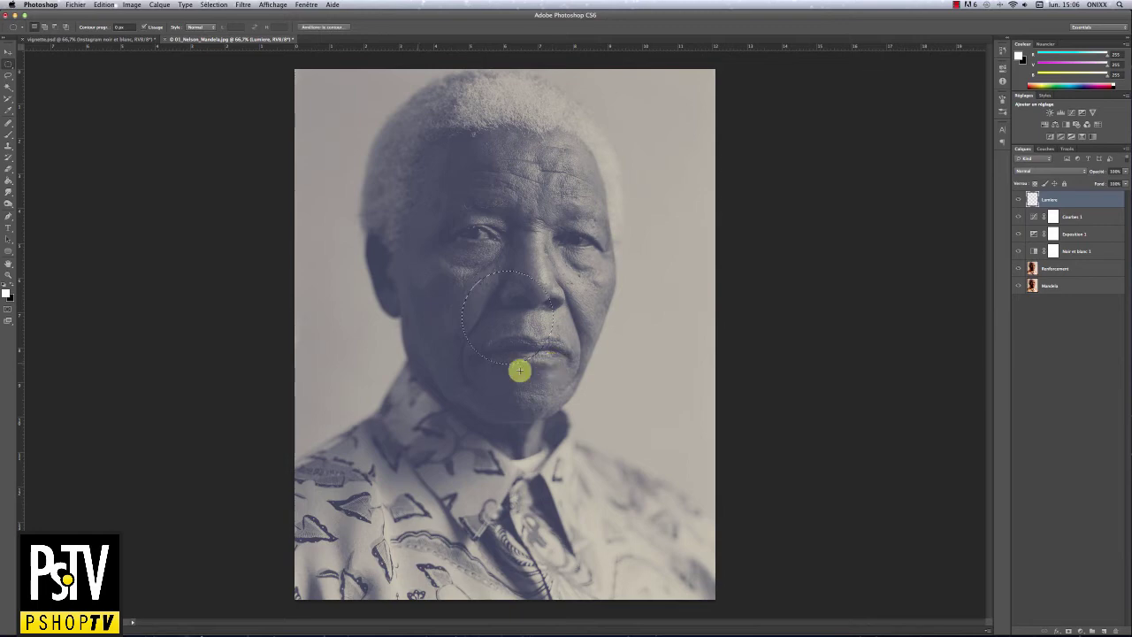
Set the foreground colour to a vivid red with a hue of 0°
click(7, 293)
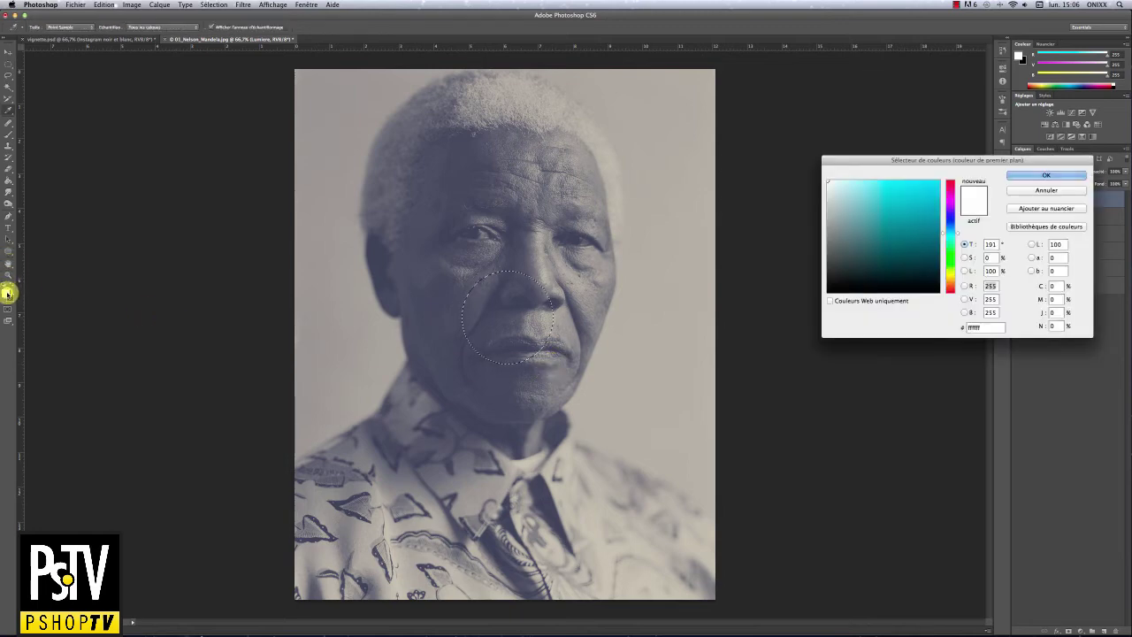
drag(950, 195, 950, 180)
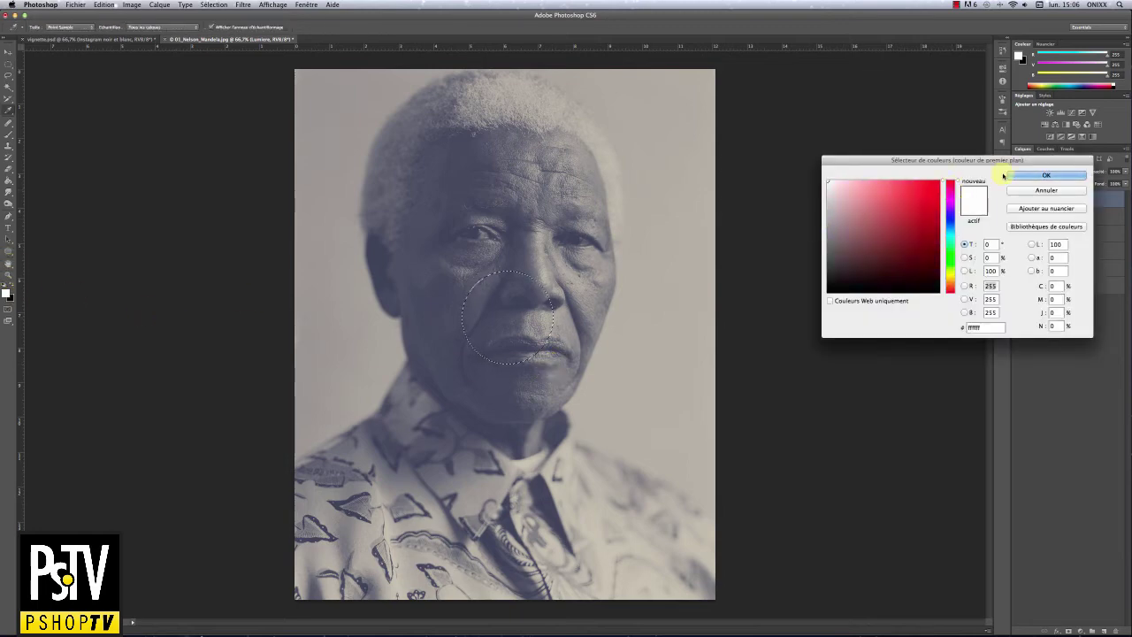
click(904, 200)
click(1013, 175)
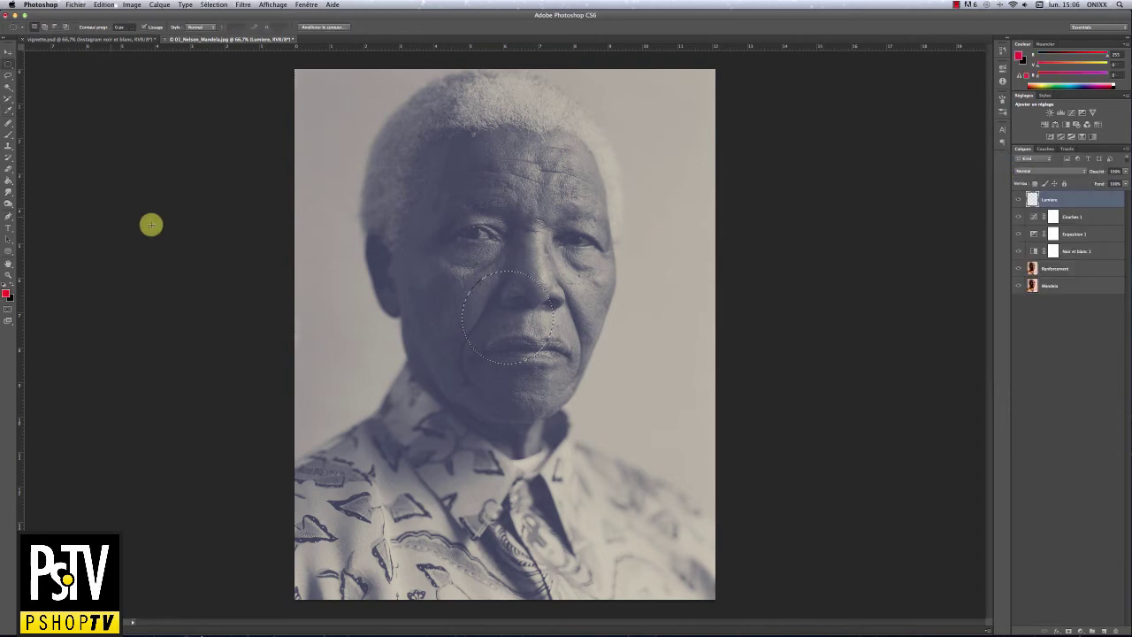
Fill the circular selection with the red foreground colour, deselect, and shift the disc slightly down and to the right
click(11, 182)
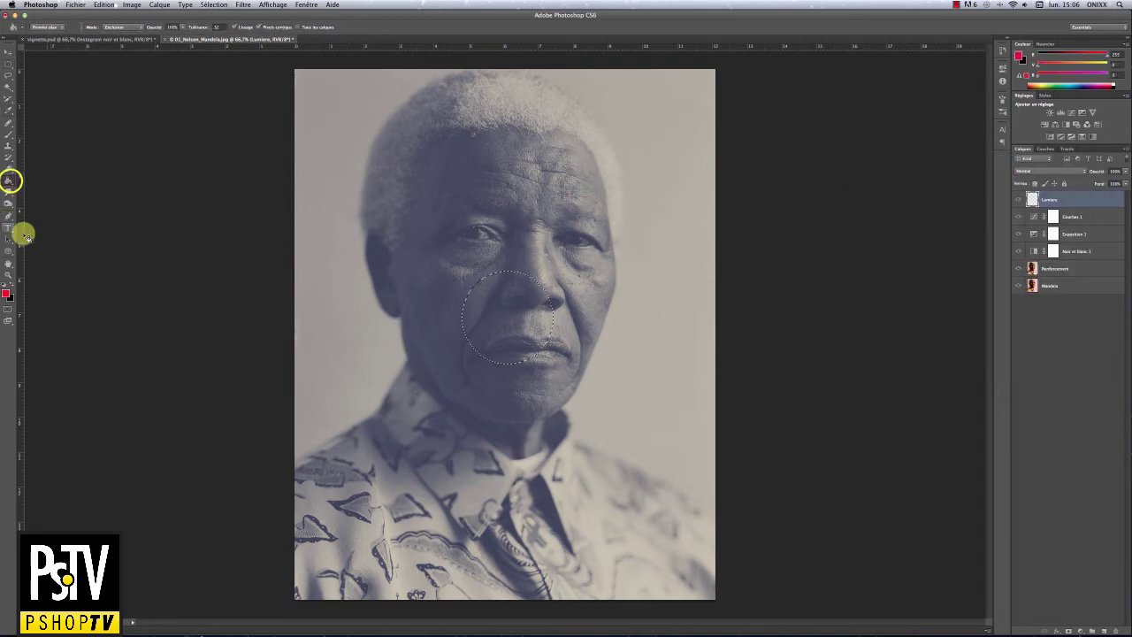
click(534, 334)
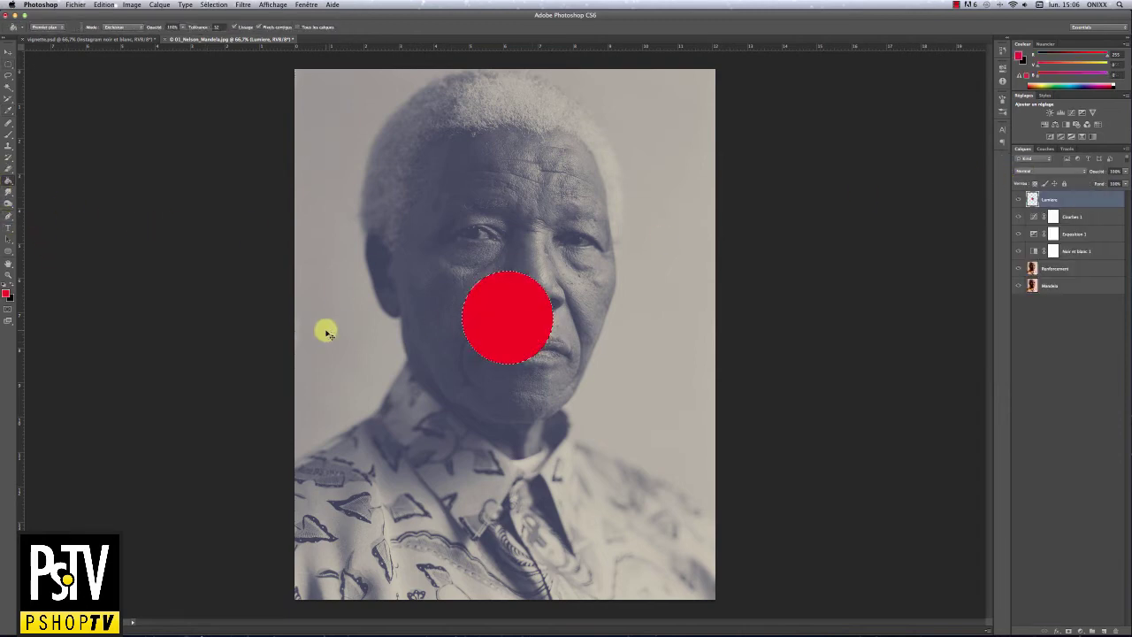
key(super+d)
click(9, 51)
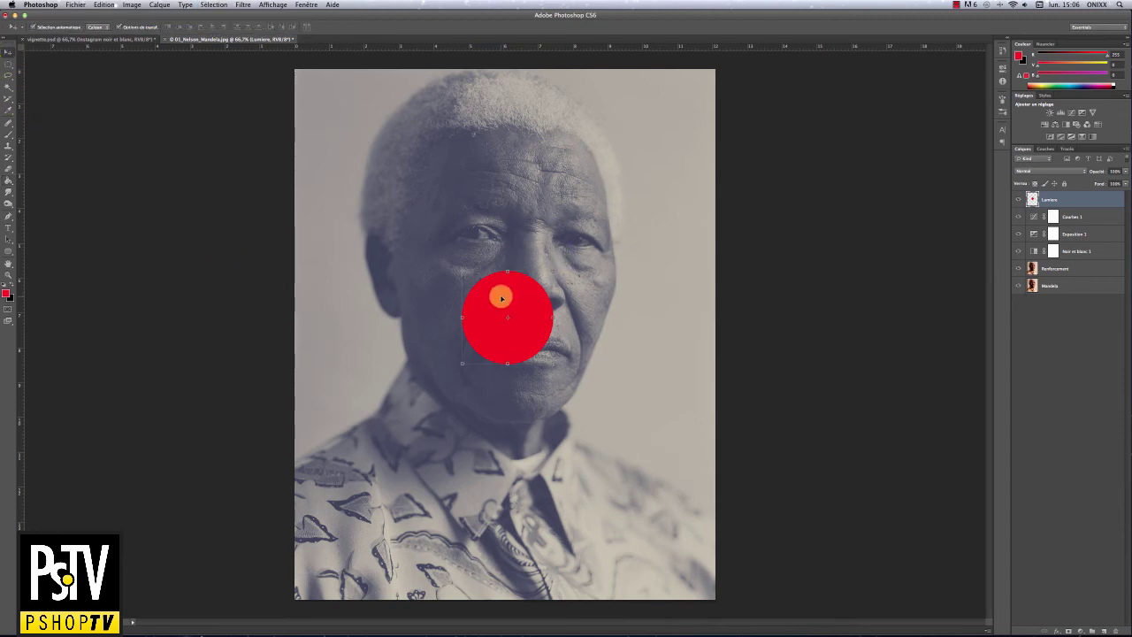
drag(500, 295, 527, 304)
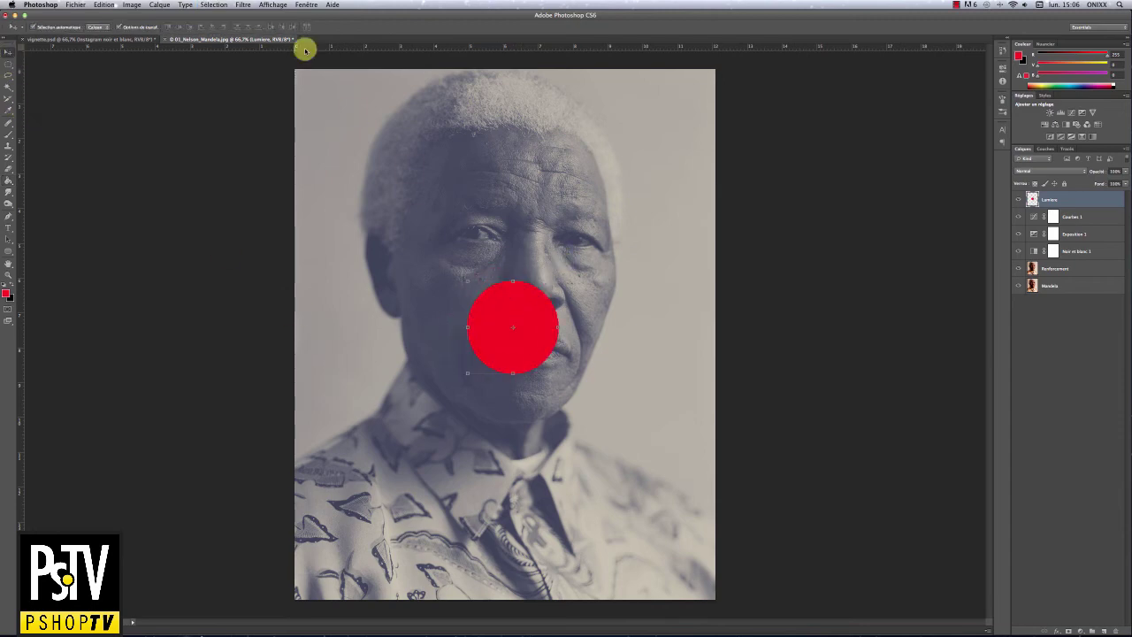
Apply a Flou gaussien with a radius of 120,7 pixels to the red disc
click(243, 5)
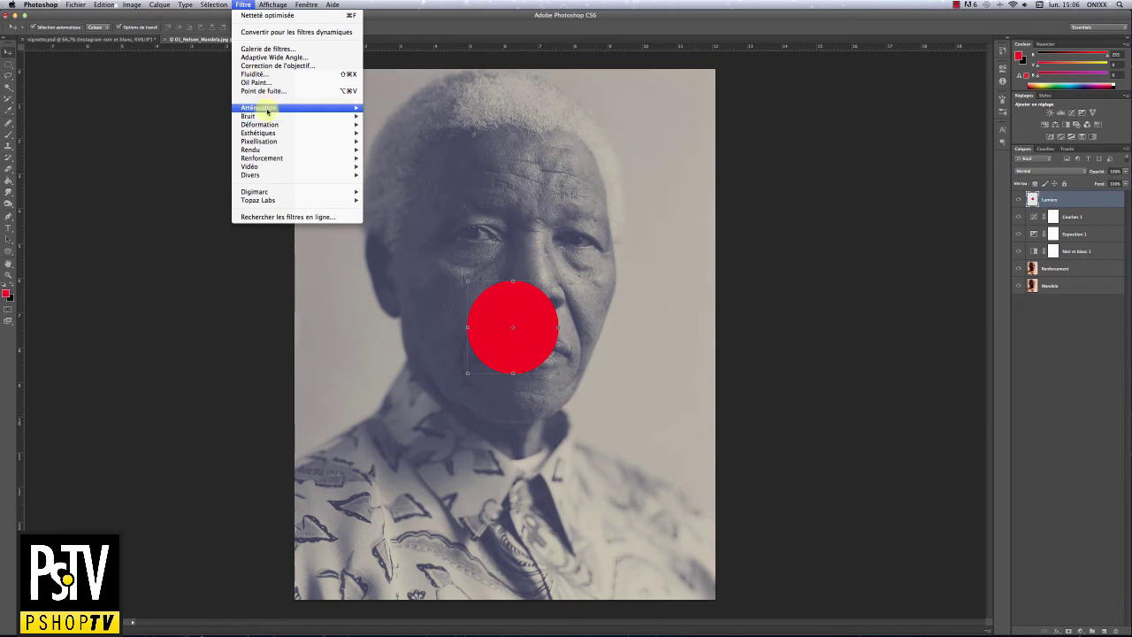
mouse_move(262, 108)
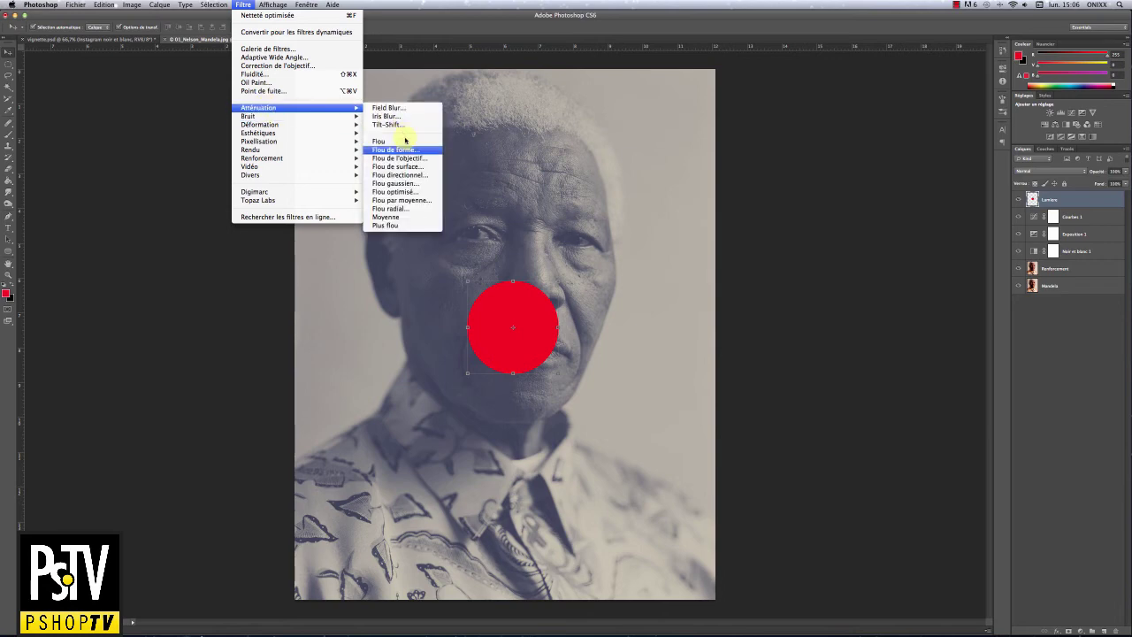
click(402, 184)
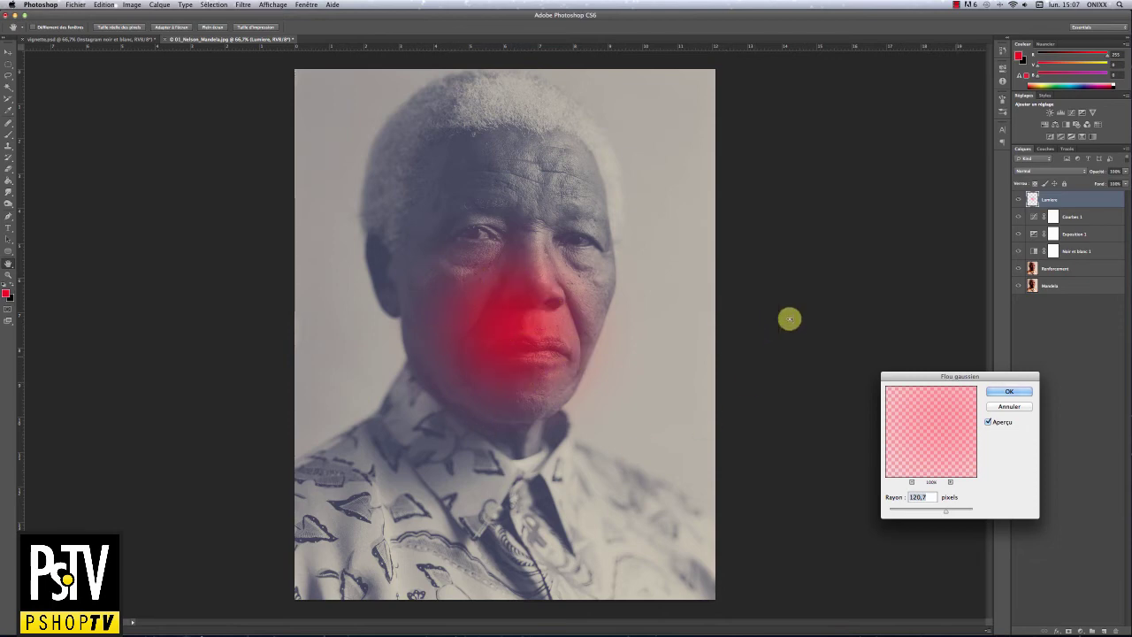
click(1012, 389)
Move the blurred red glow slightly up and left toward the cheek
click(9, 52)
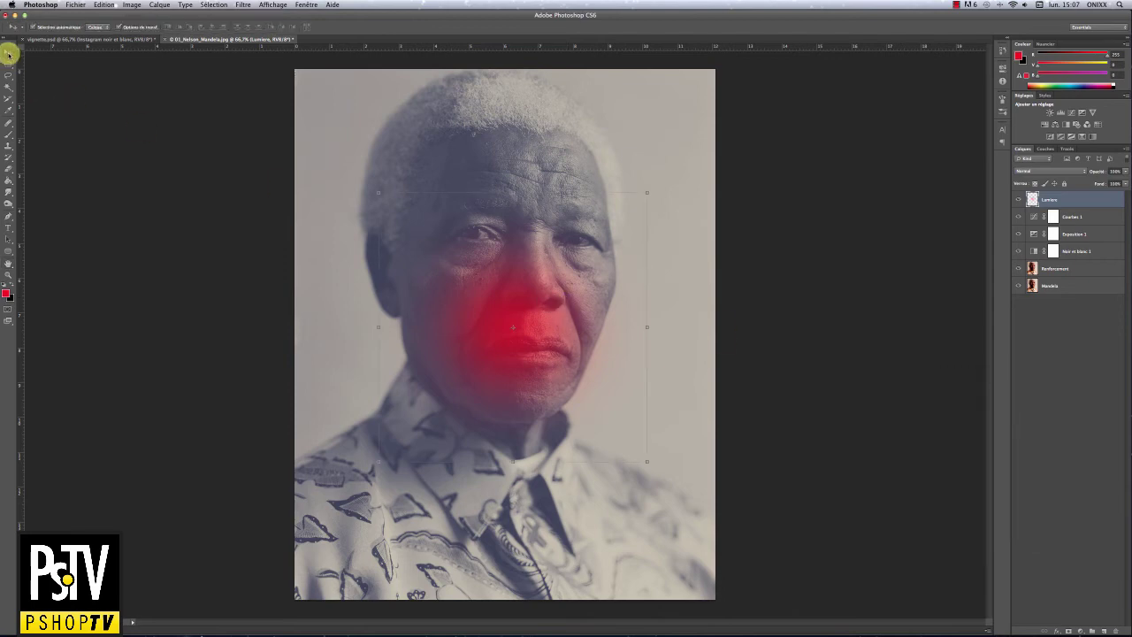
key(ctrl+minus)
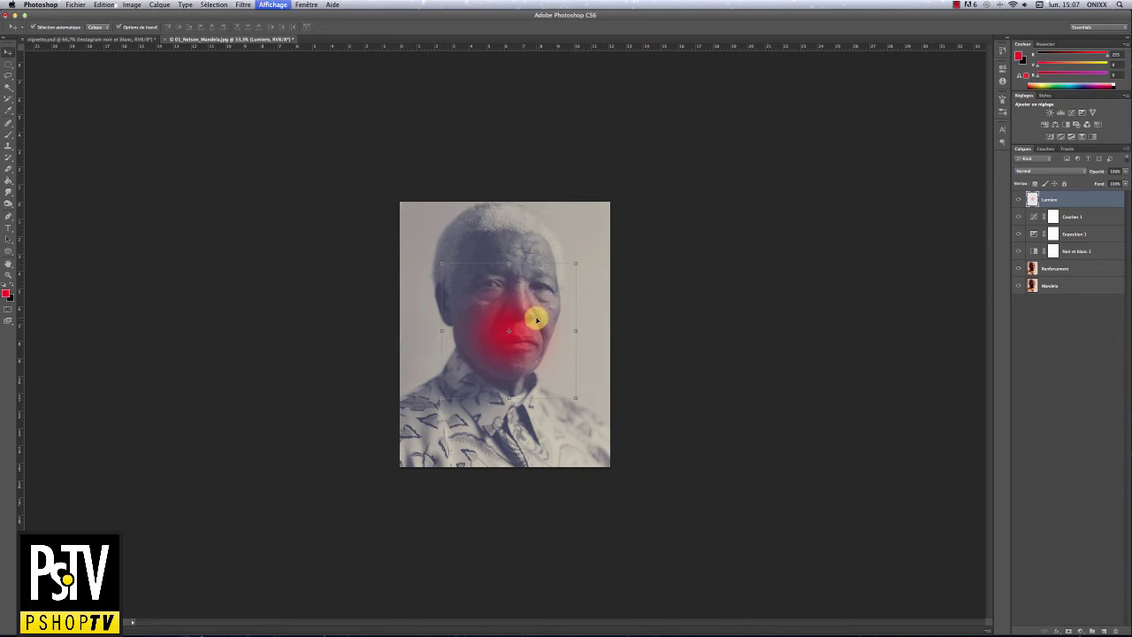
key(ctrl+1)
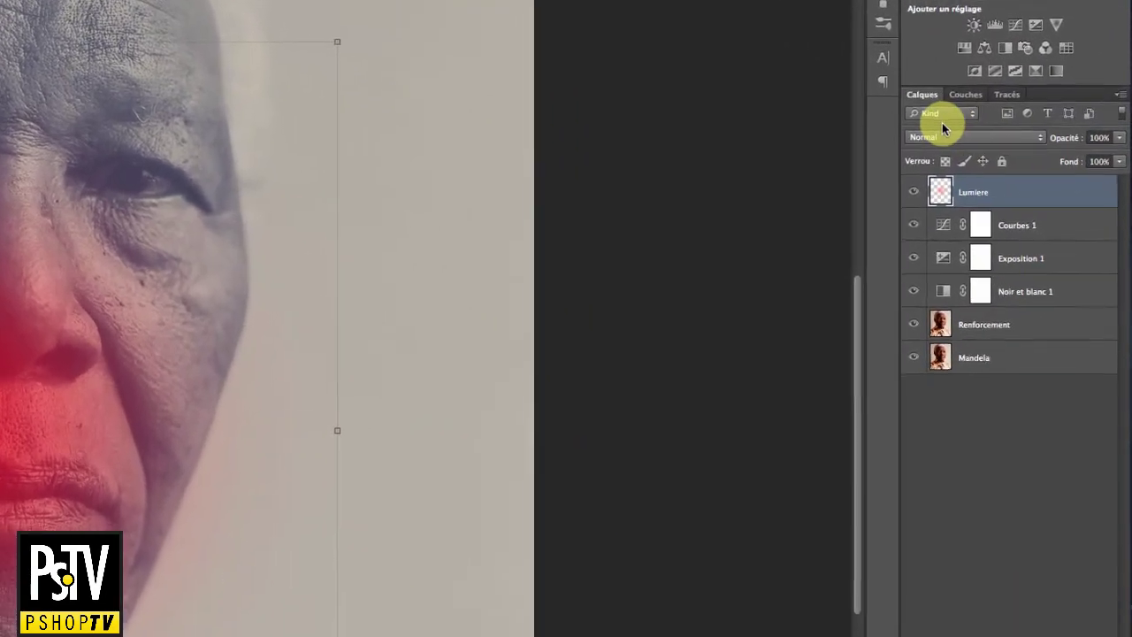
click(1044, 171)
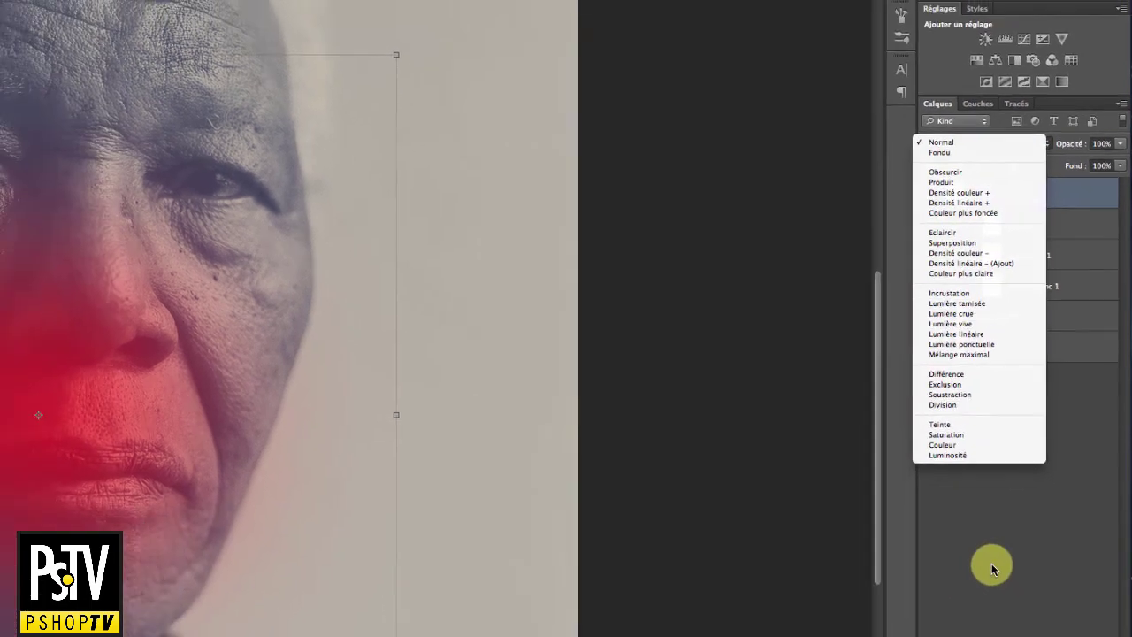
click(973, 608)
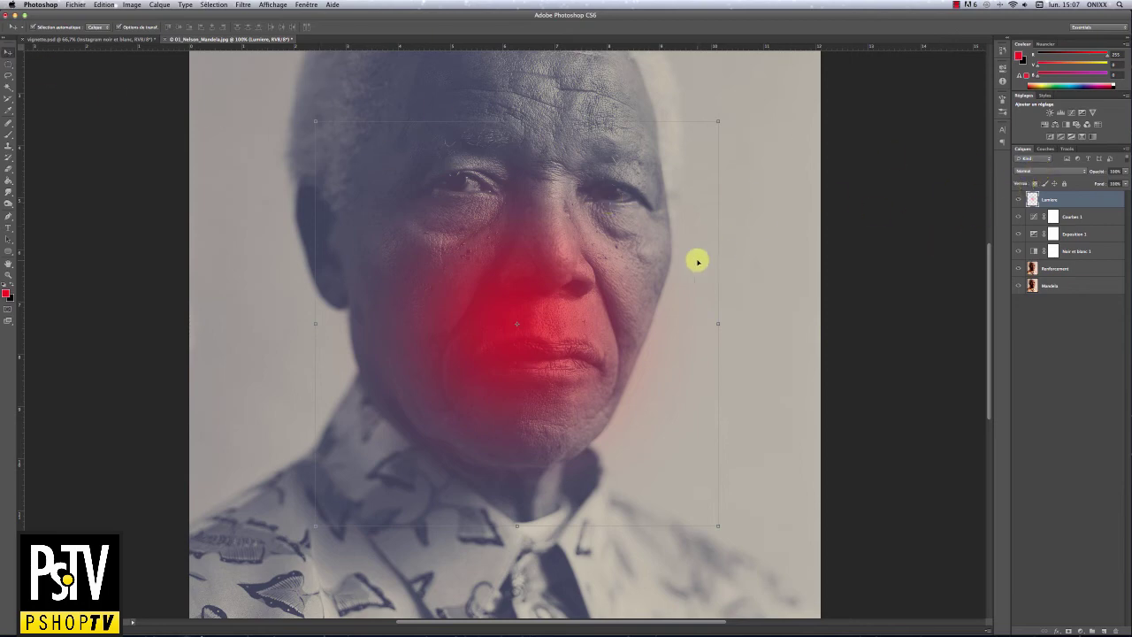
drag(521, 293, 494, 286)
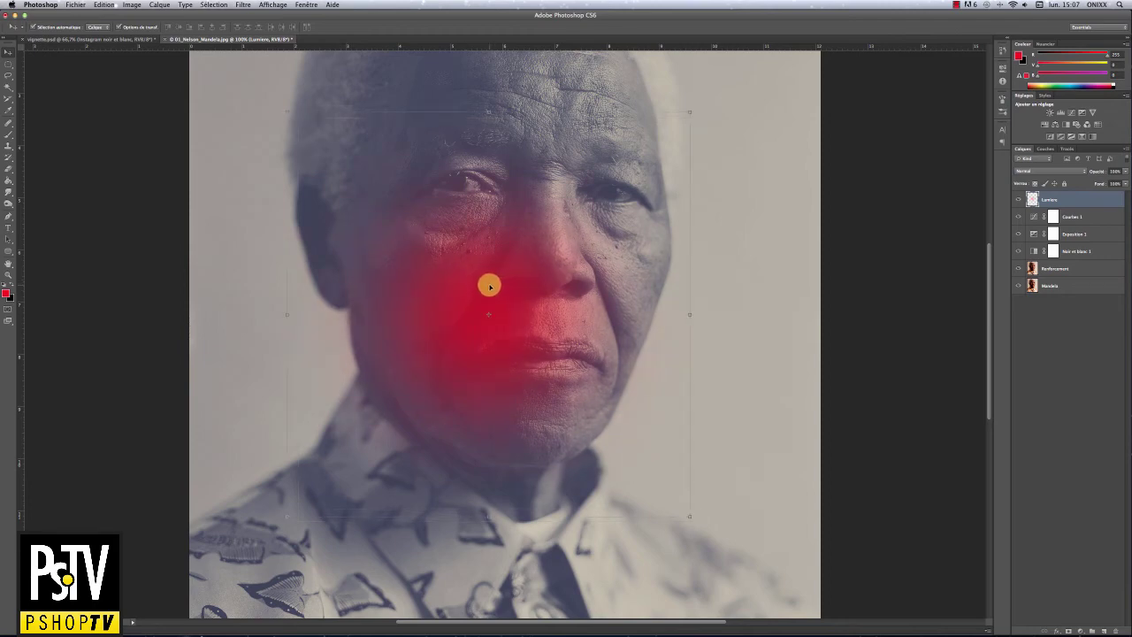
Cycle through the Lumiere layer's blending modes and set it to Superposition
key(alt+shift+n)
key(shift+plus)
key(shift+plus)
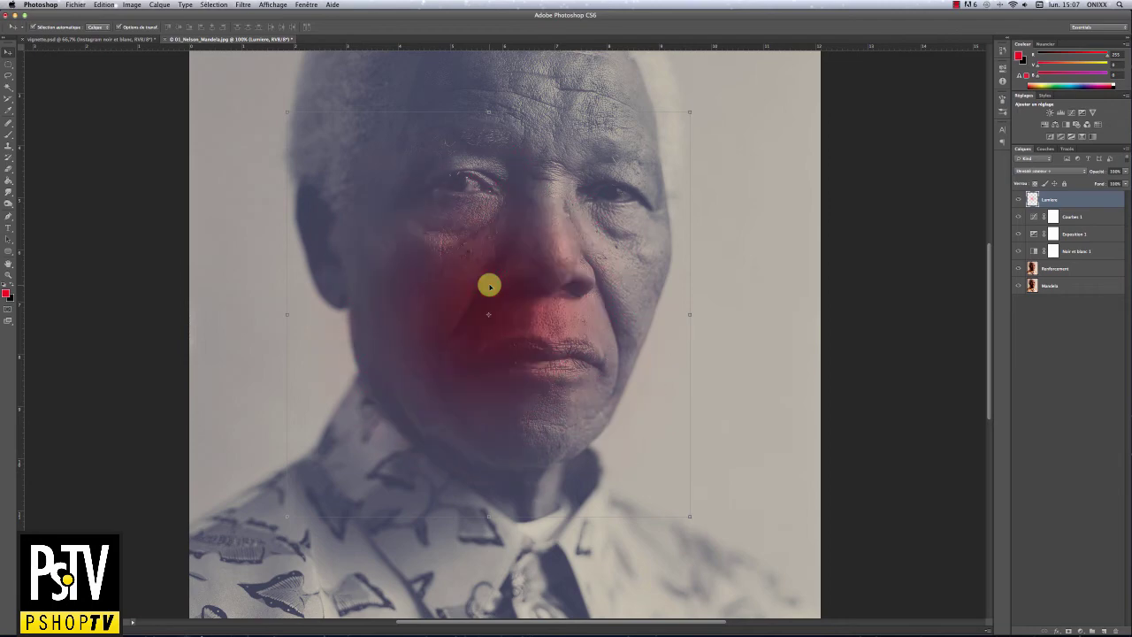
key(shift+plus)
key(shift+plus)
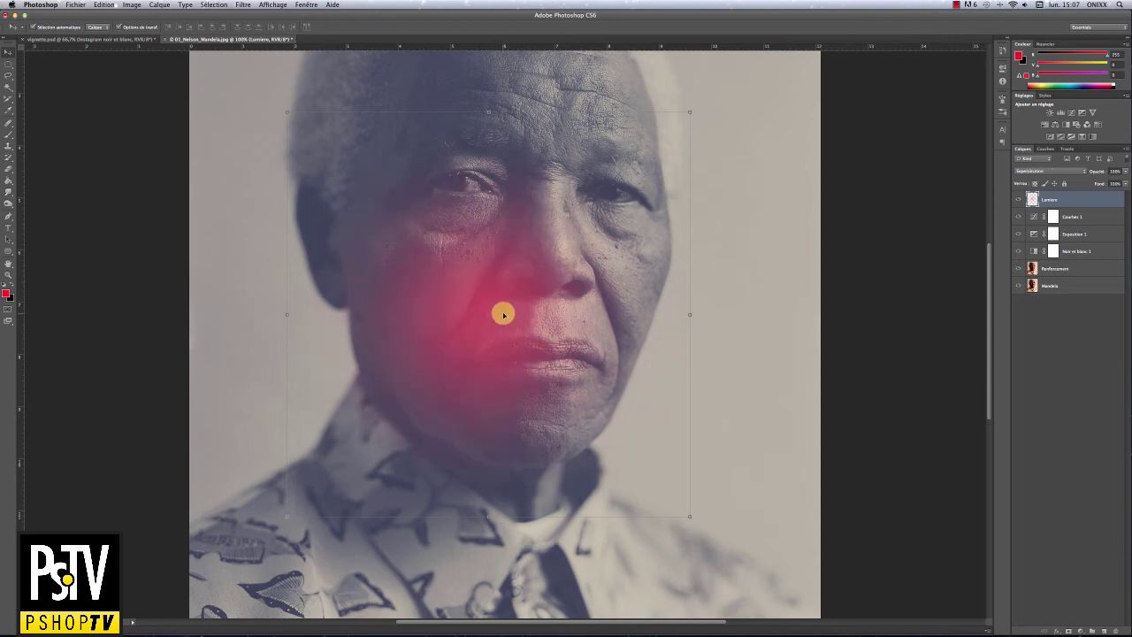
click(1045, 171)
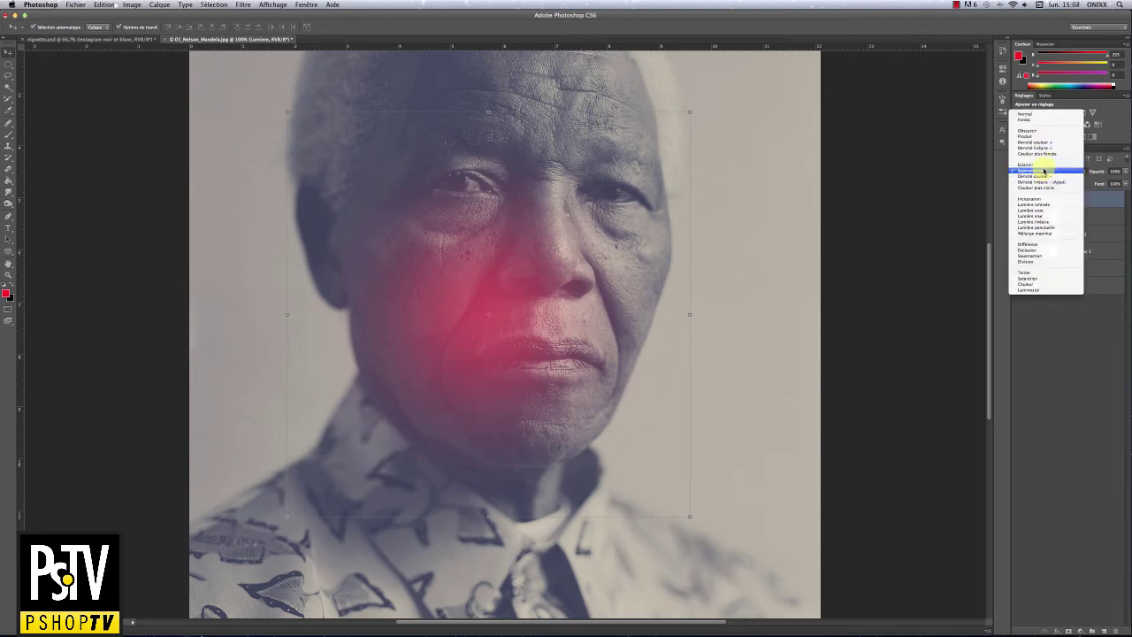
click(1043, 171)
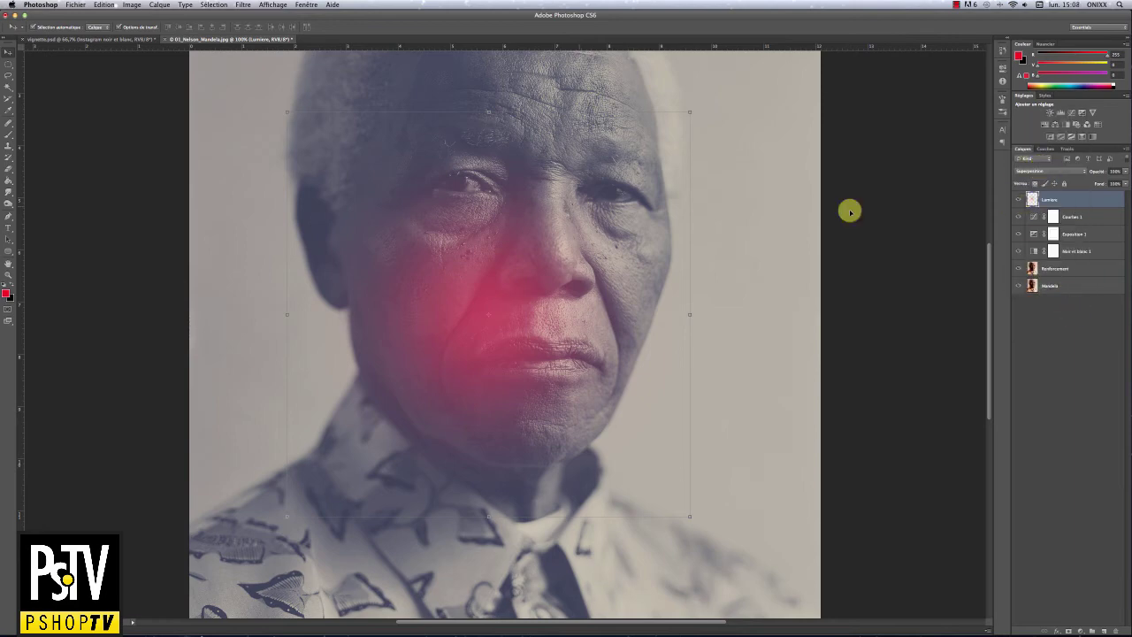
Enlarge the red glow proportionally to about 320% and reposition its centre near the portrait's left edge
key(super+minus)
key(super+minus)
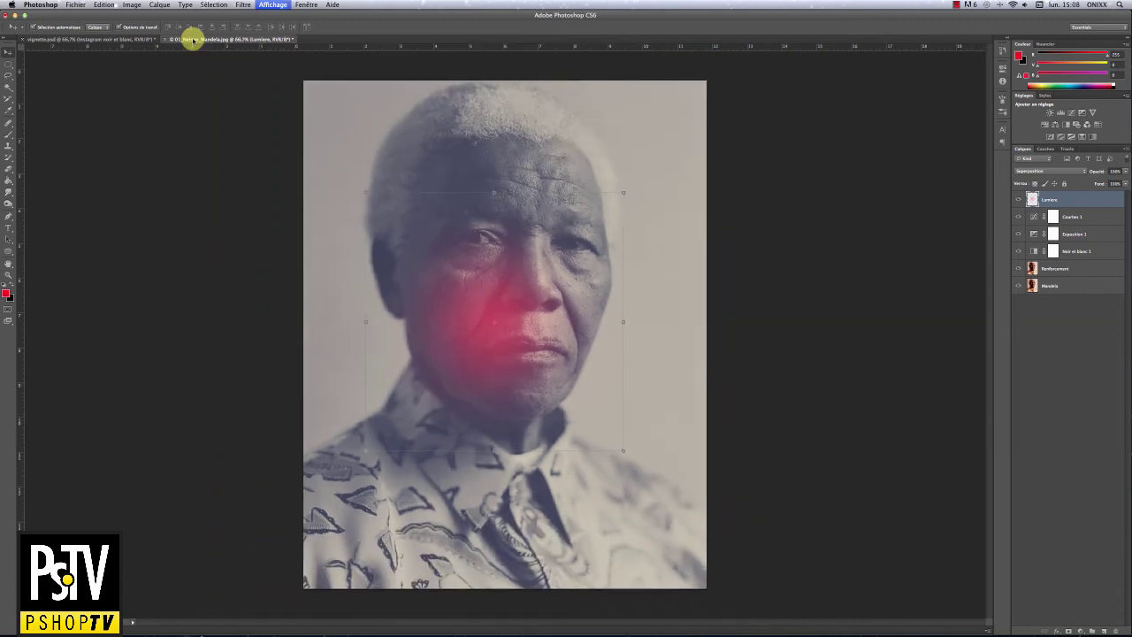
click(597, 224)
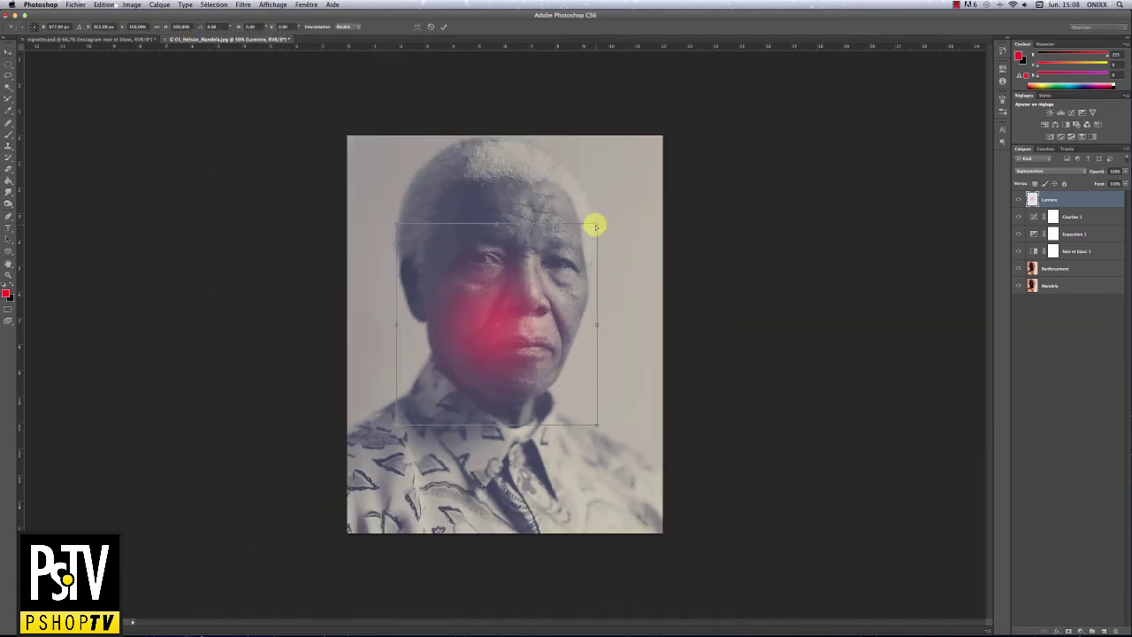
key(super+minus)
drag(551, 280, 773, 56)
drag(629, 244, 462, 365)
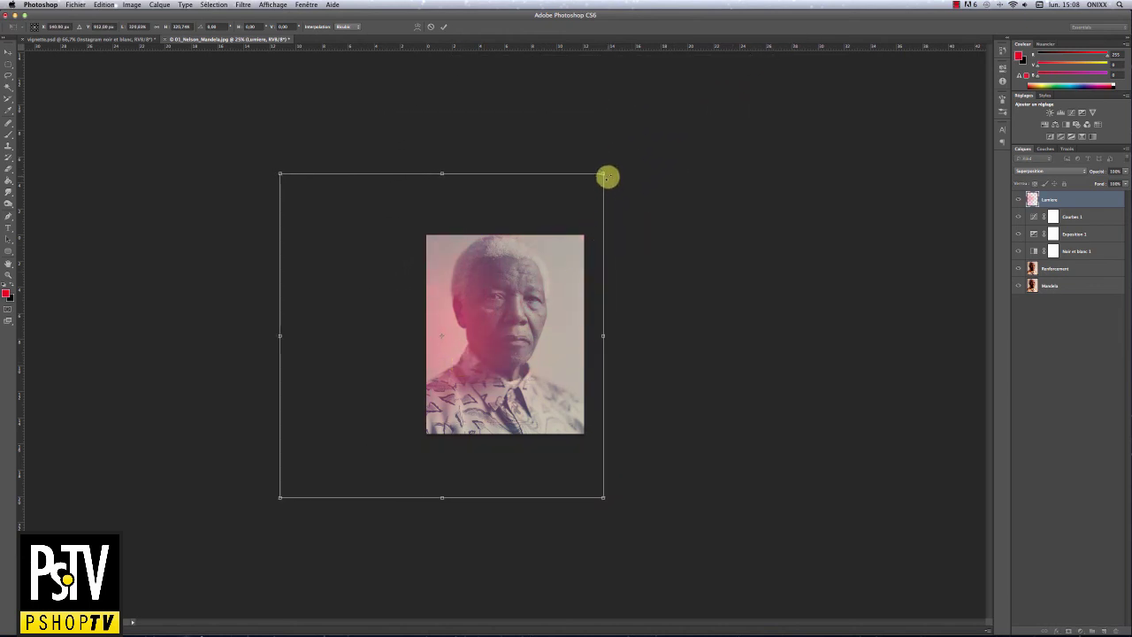
drag(604, 174, 607, 170)
drag(514, 274, 510, 276)
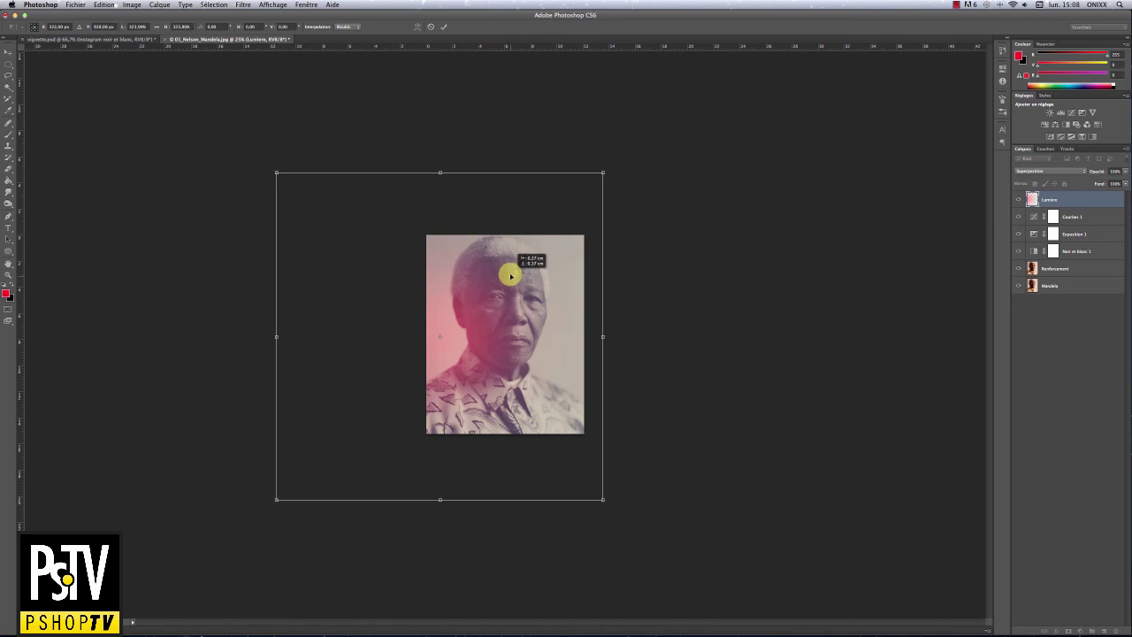
key(Return)
Shift the enlarged glow further down and left over the portrait's left edge, and deselect the Lumiere layer
key(super+plus)
key(super+plus)
key(super+plus)
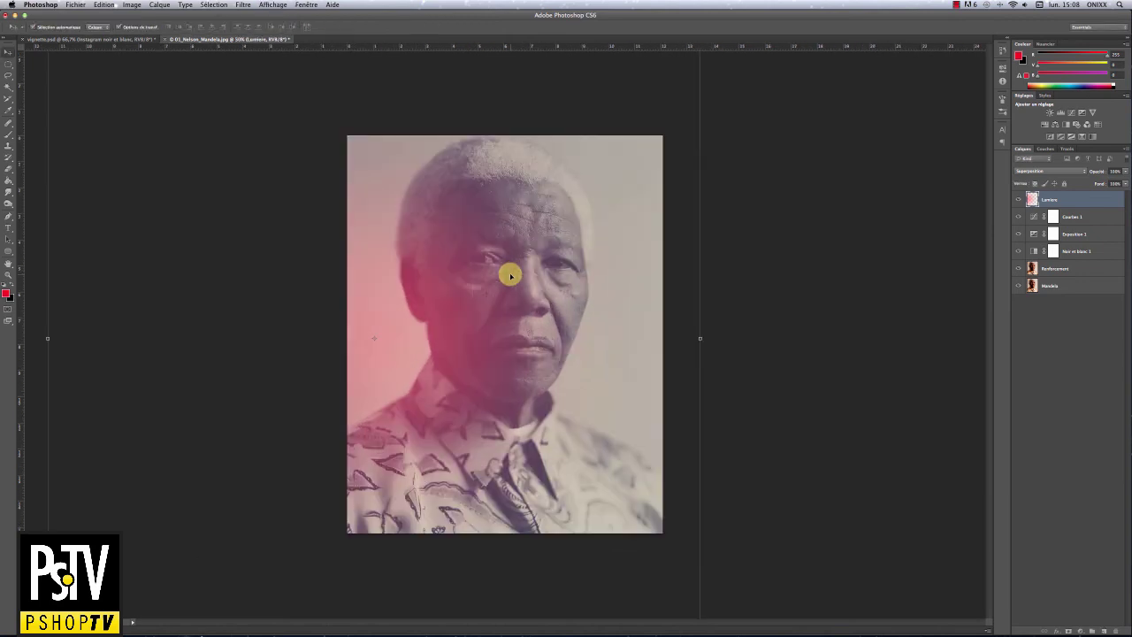
drag(409, 333, 380, 351)
click(808, 309)
key(super+minus)
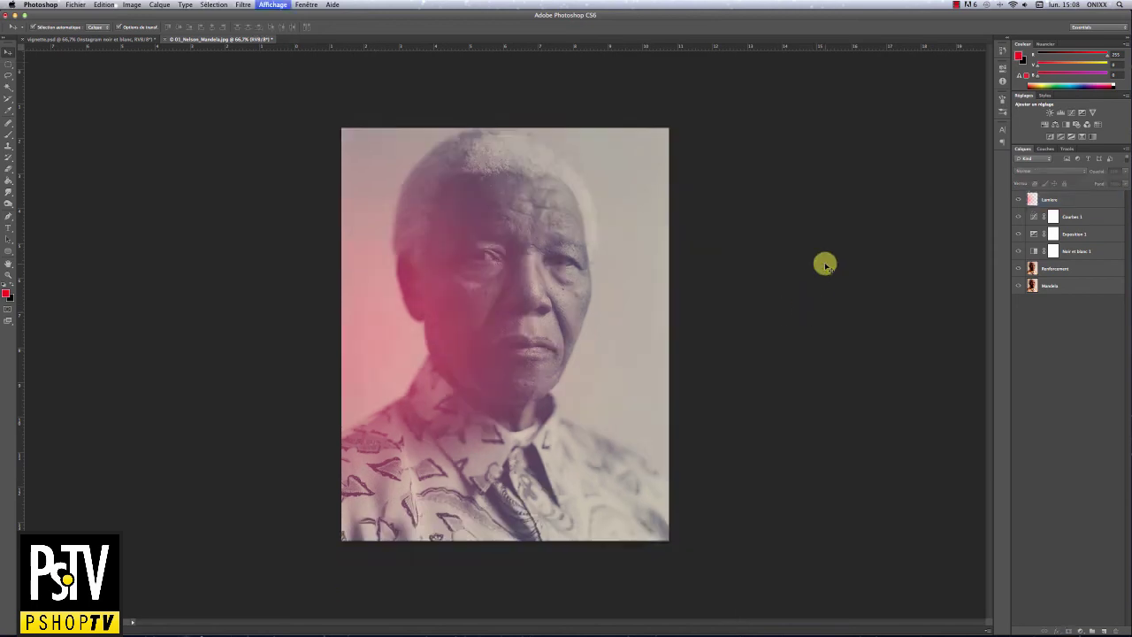
key(super+plus)
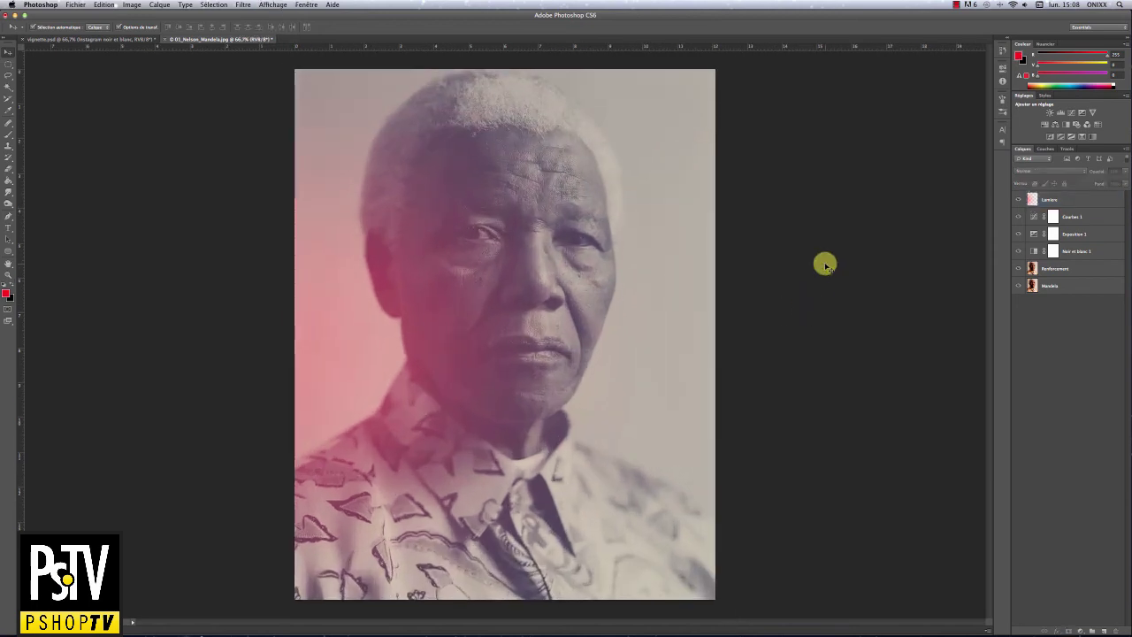
key(super+plus)
scroll(738, 274, up, 3)
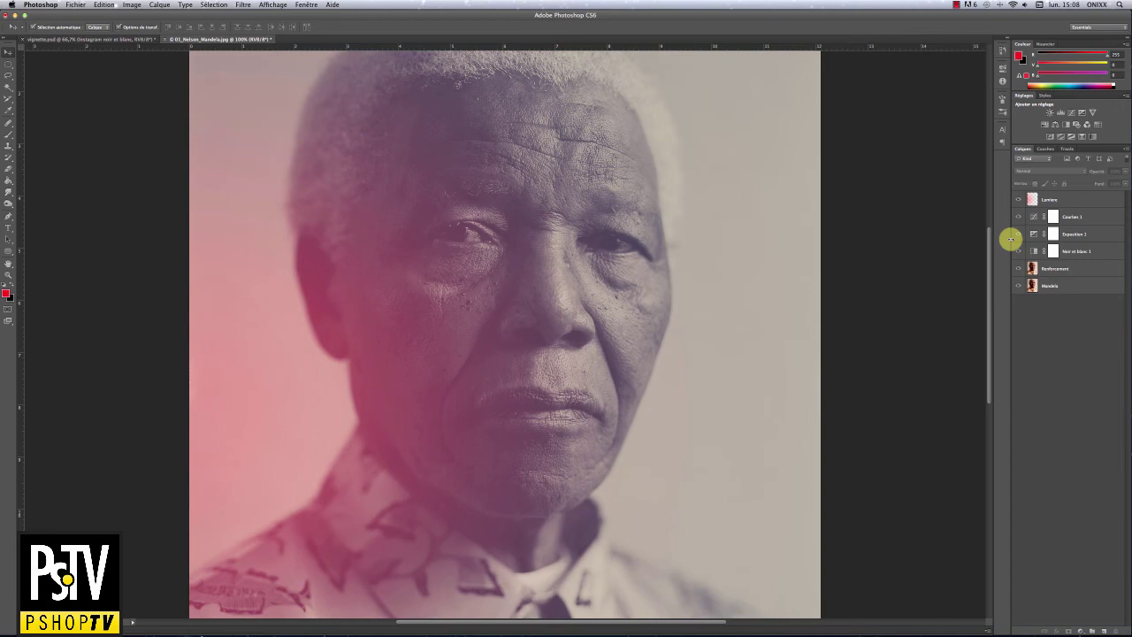
key(super+minus)
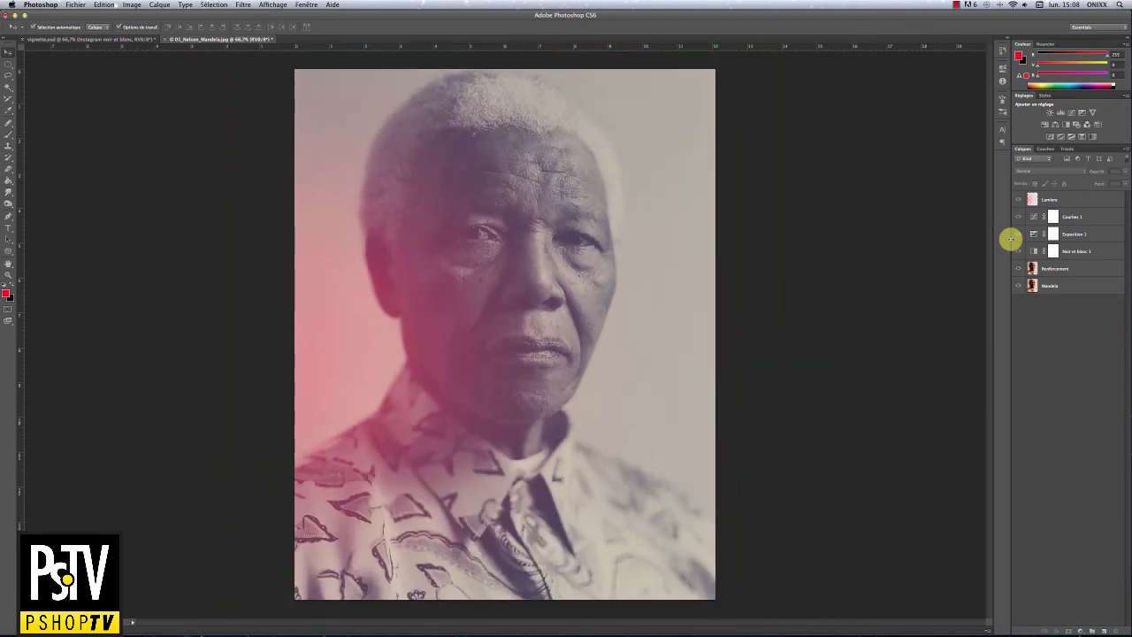